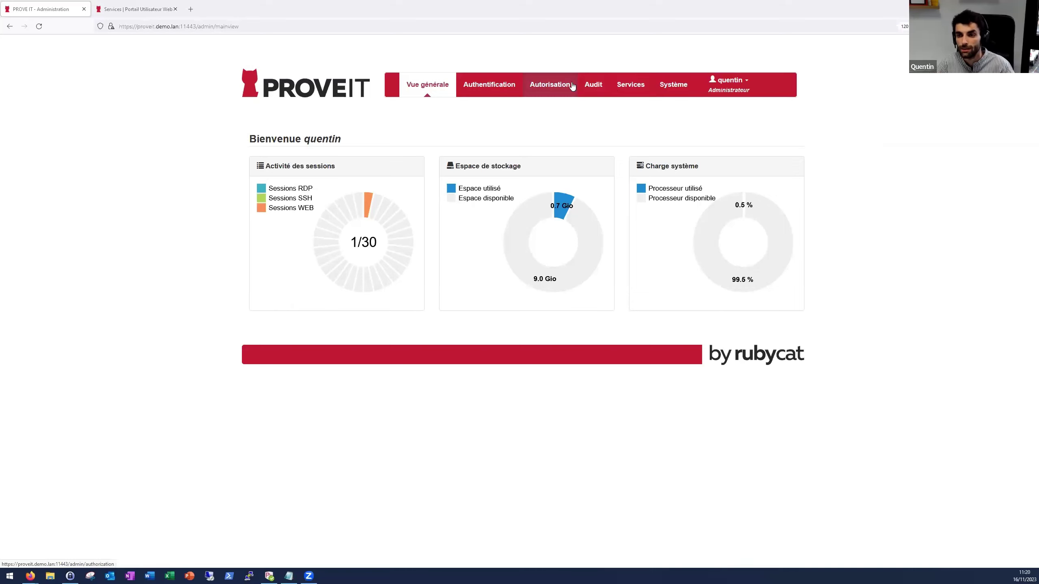
Display the AD, MFA Azure, proveit-interne and STA - Safenet authentication servers, highlighting proveit-interne.
click(502, 93)
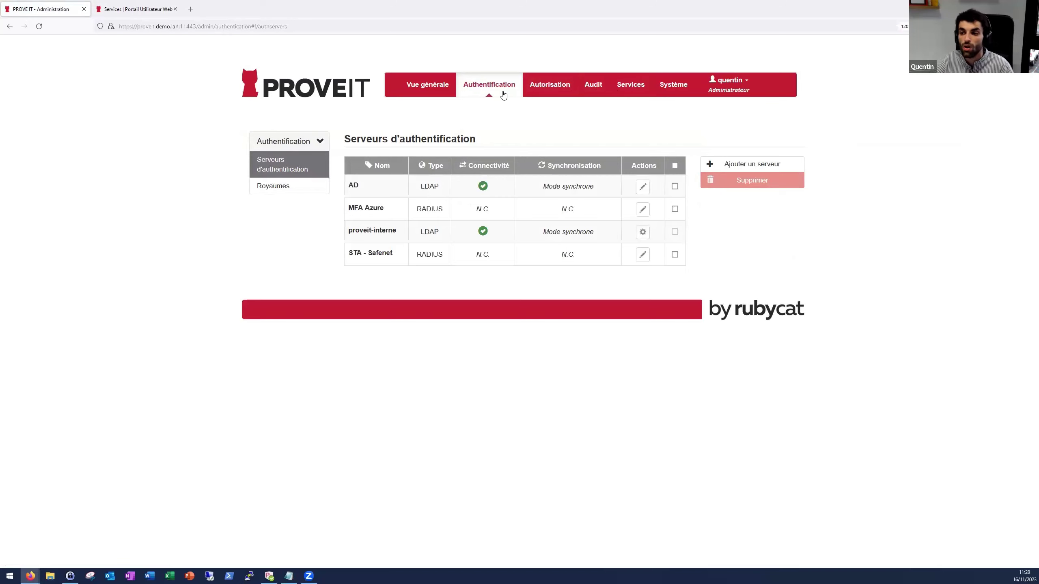
drag(397, 232, 351, 235)
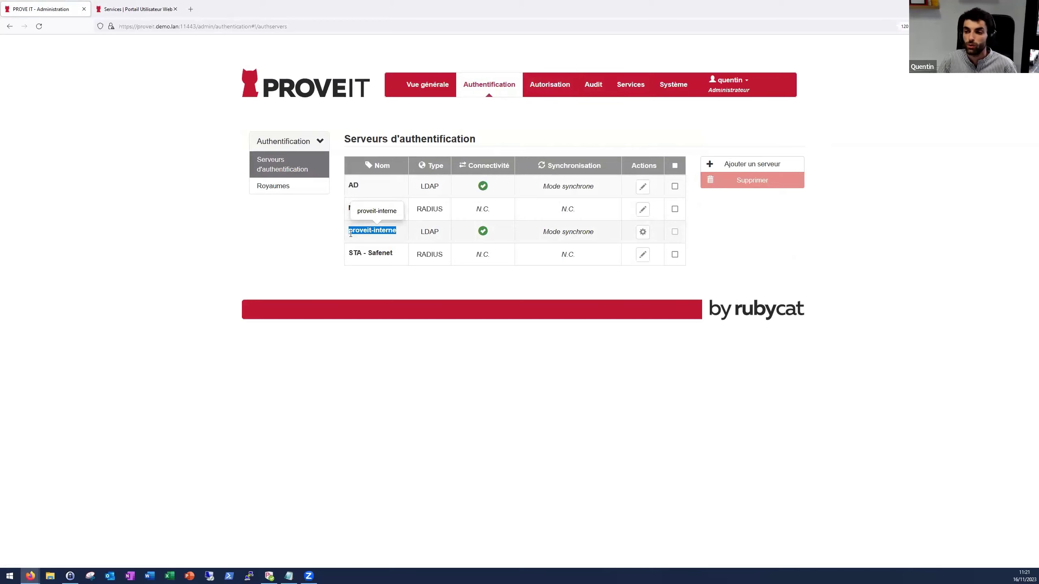
click(320, 233)
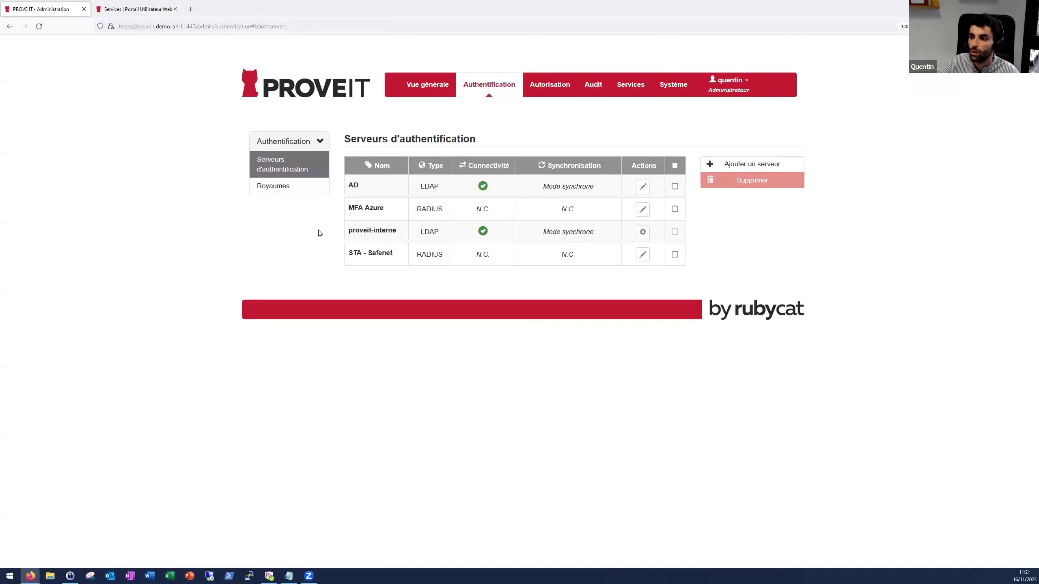
Edit dc-1 and advance past network settings to its stored secondary administrator credentials step.
click(638, 93)
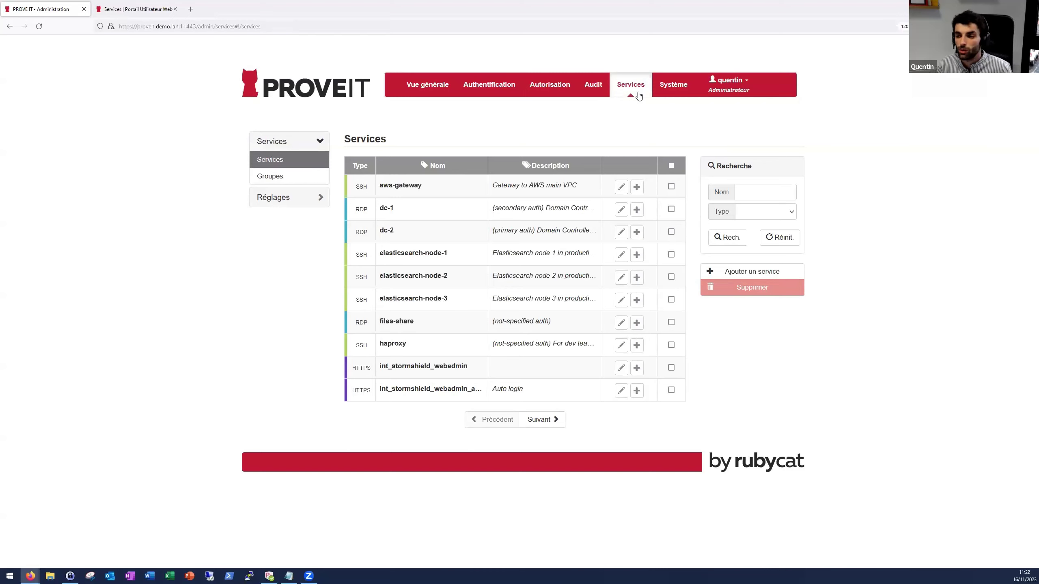
click(620, 210)
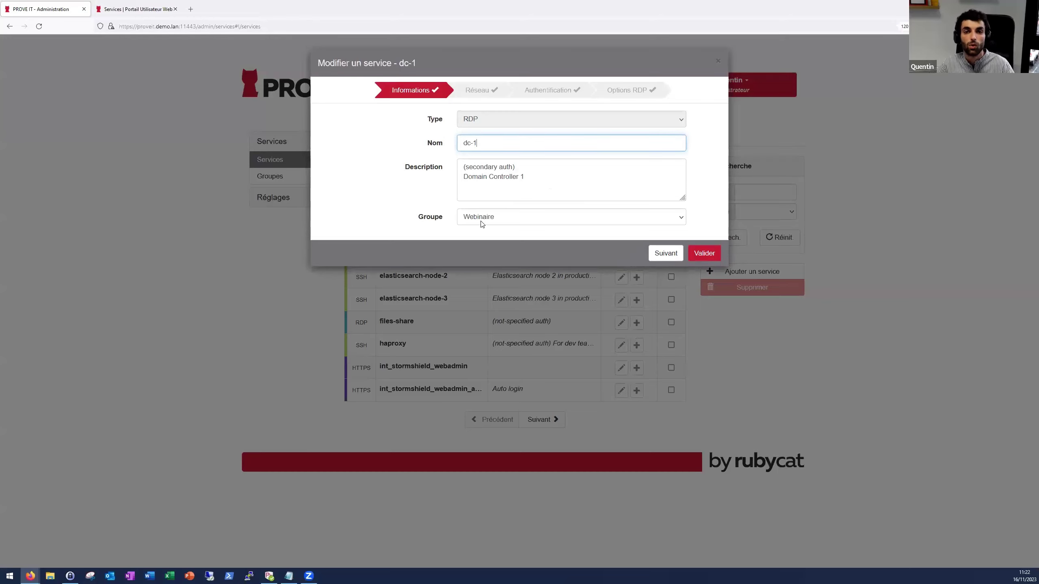
click(662, 253)
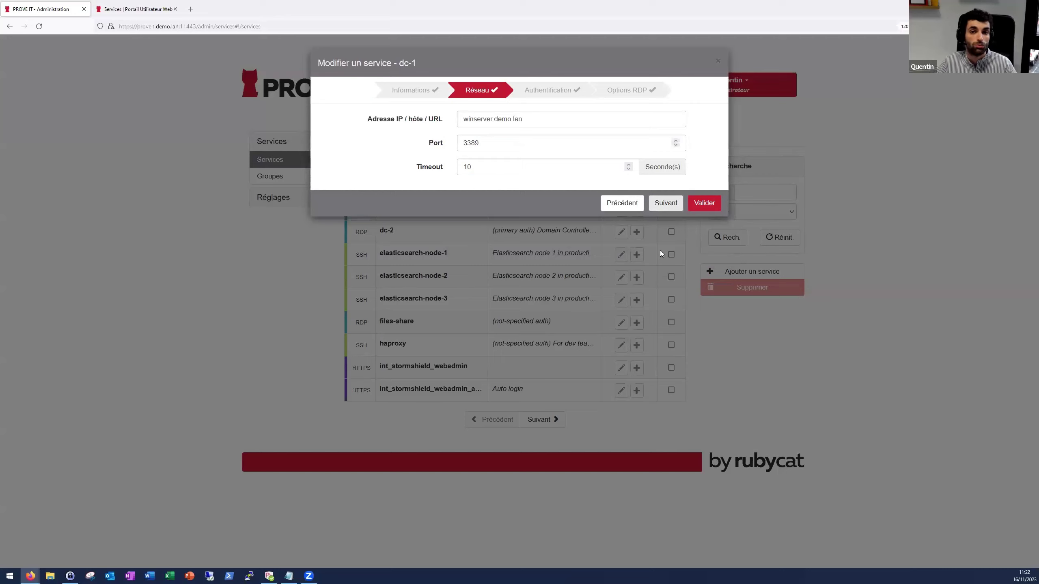
click(666, 209)
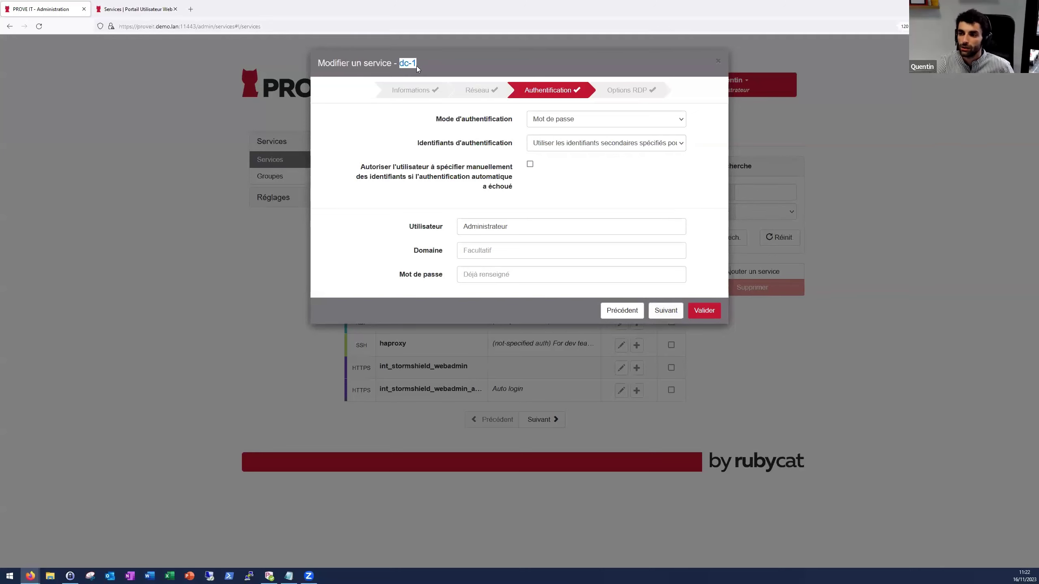
Inspect dc-1's credential source, keep the secondary credentials, view RDP options, and close the editor.
click(546, 147)
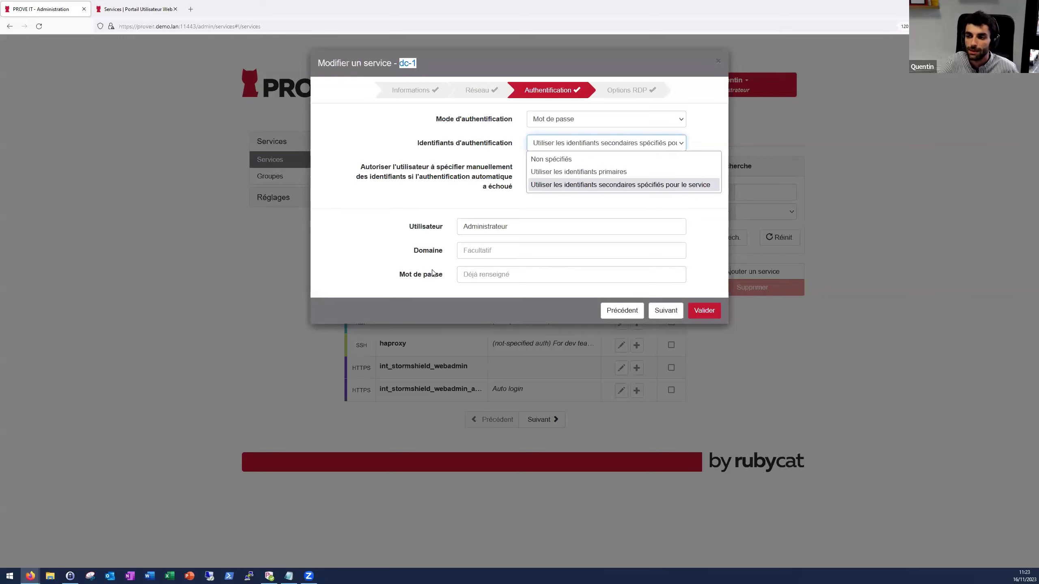
drag(517, 238, 465, 226)
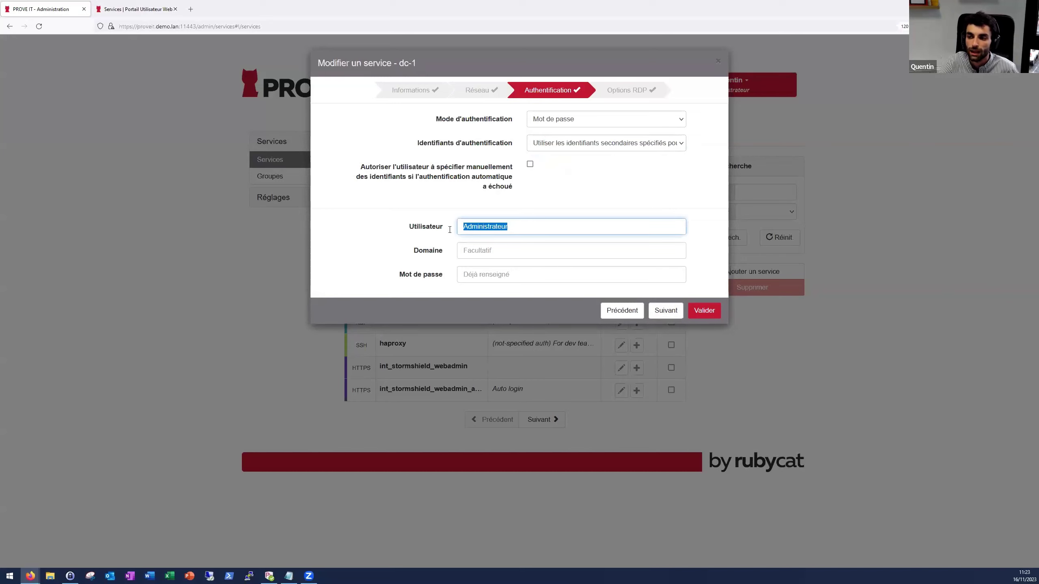
click(477, 274)
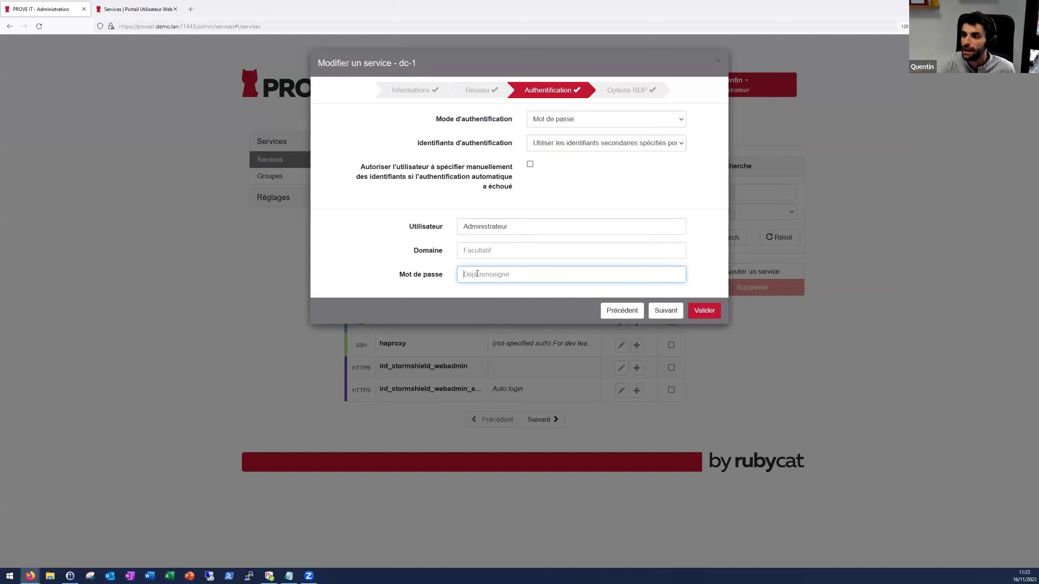
click(601, 148)
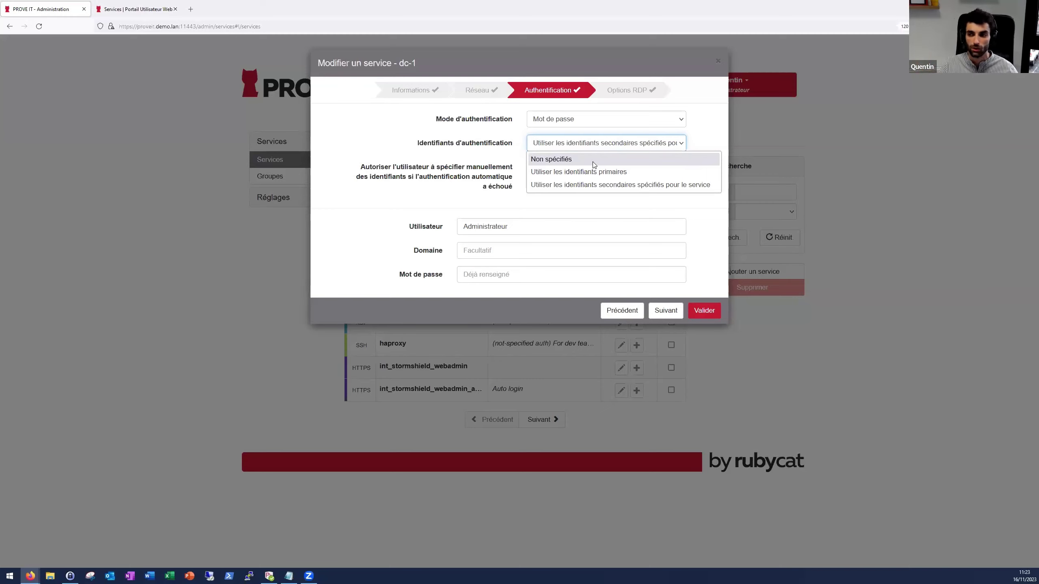
click(550, 205)
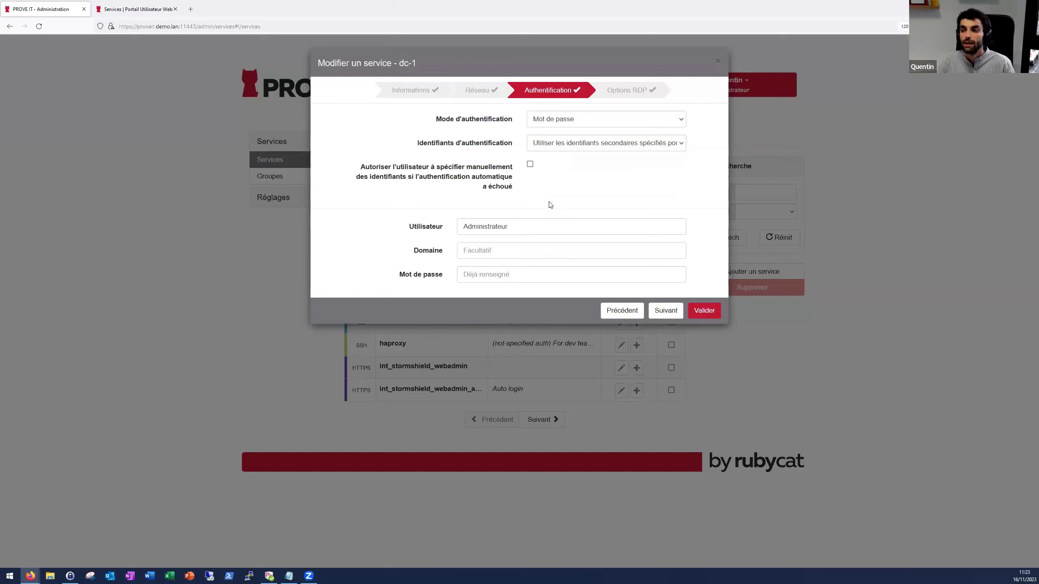
click(550, 145)
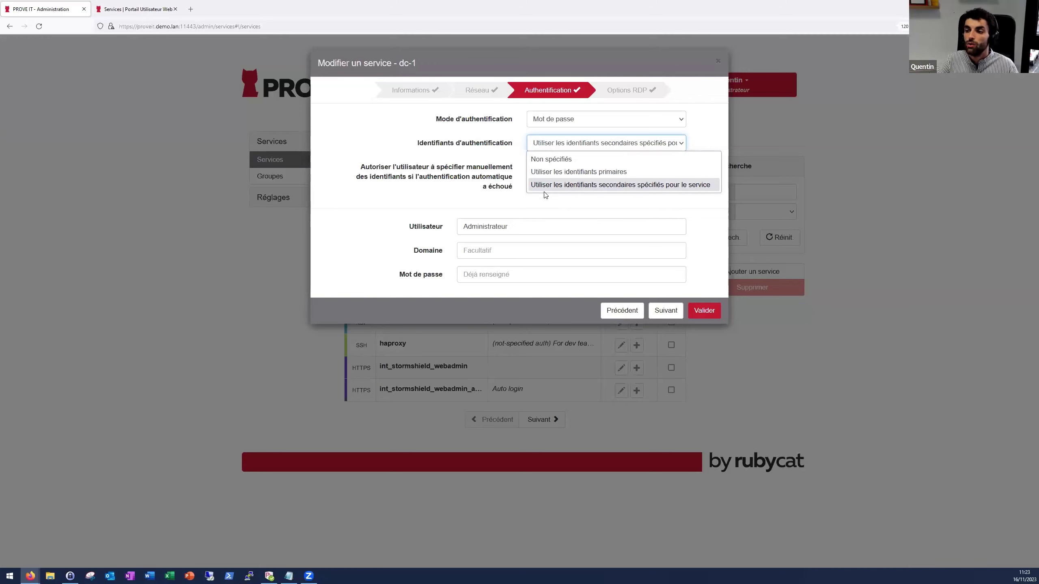
click(548, 201)
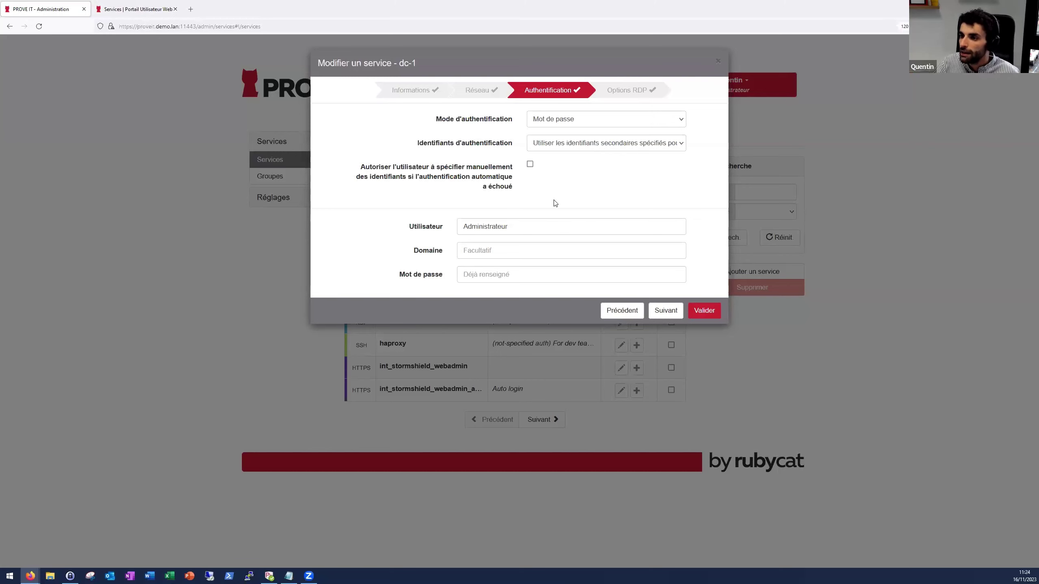
click(655, 312)
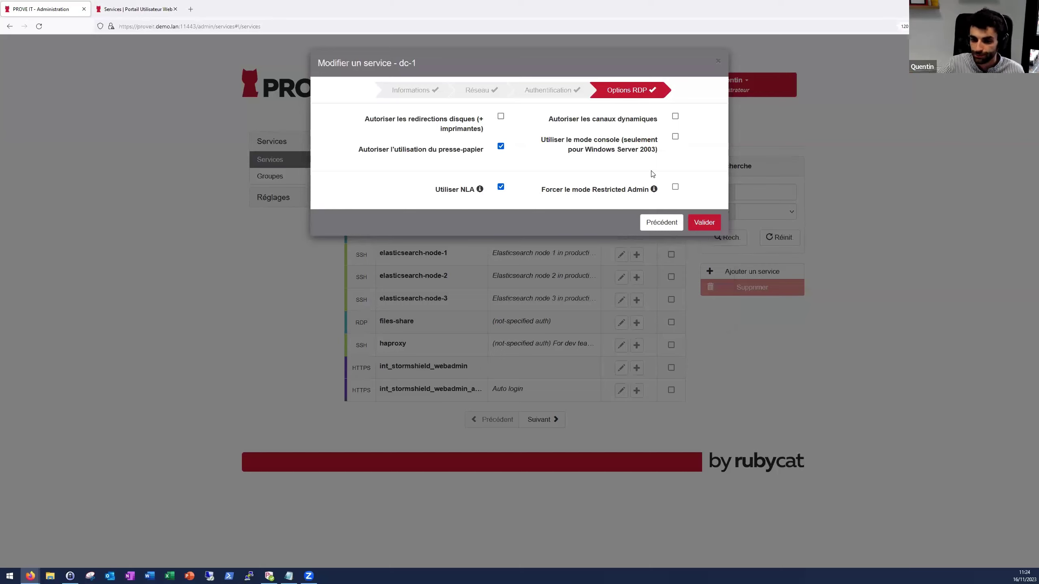
click(715, 61)
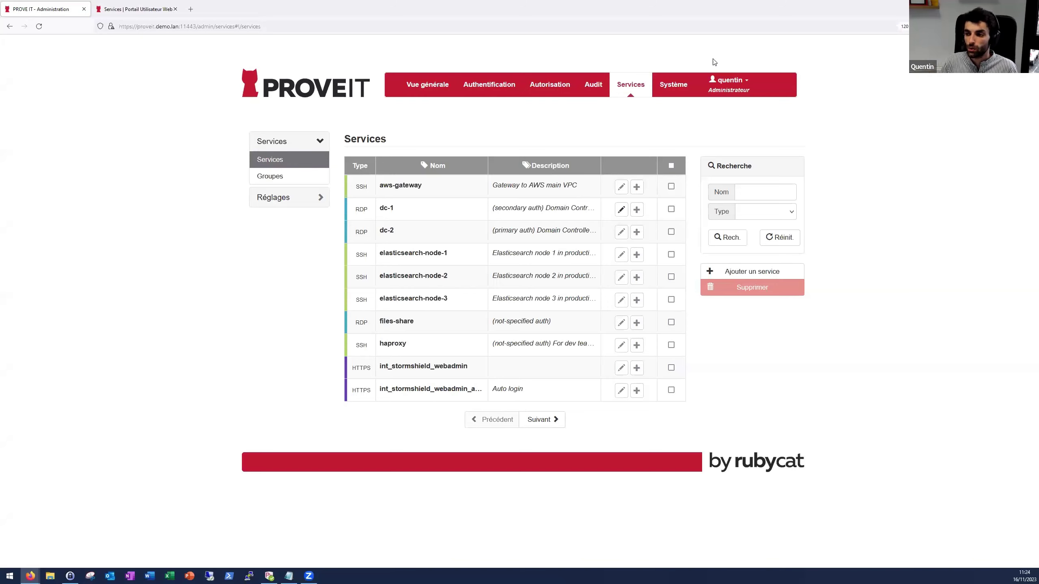
Open the user roles list under Autorisation > Utilisateurs > Rôles.
click(568, 87)
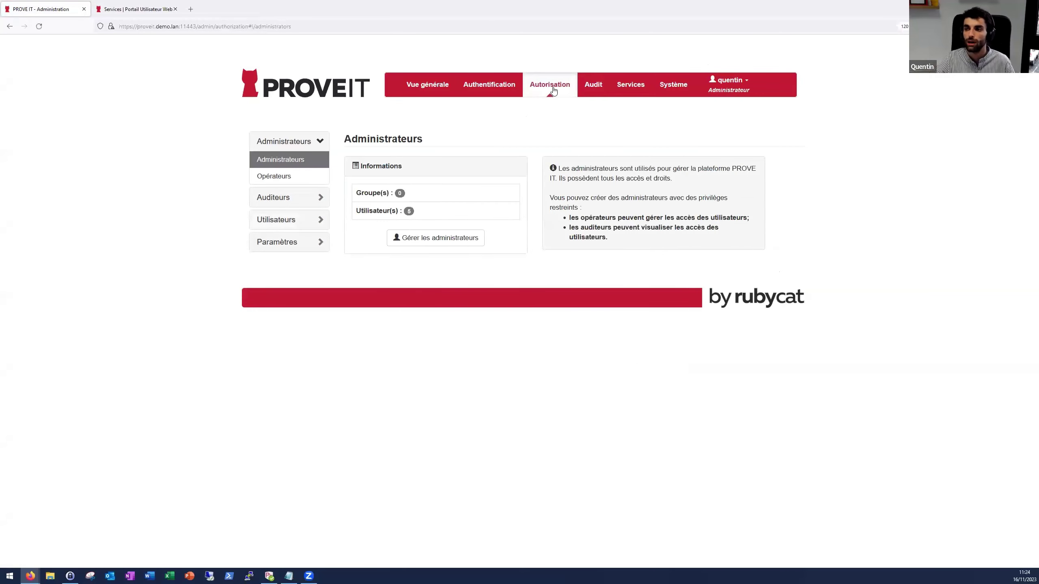
click(286, 220)
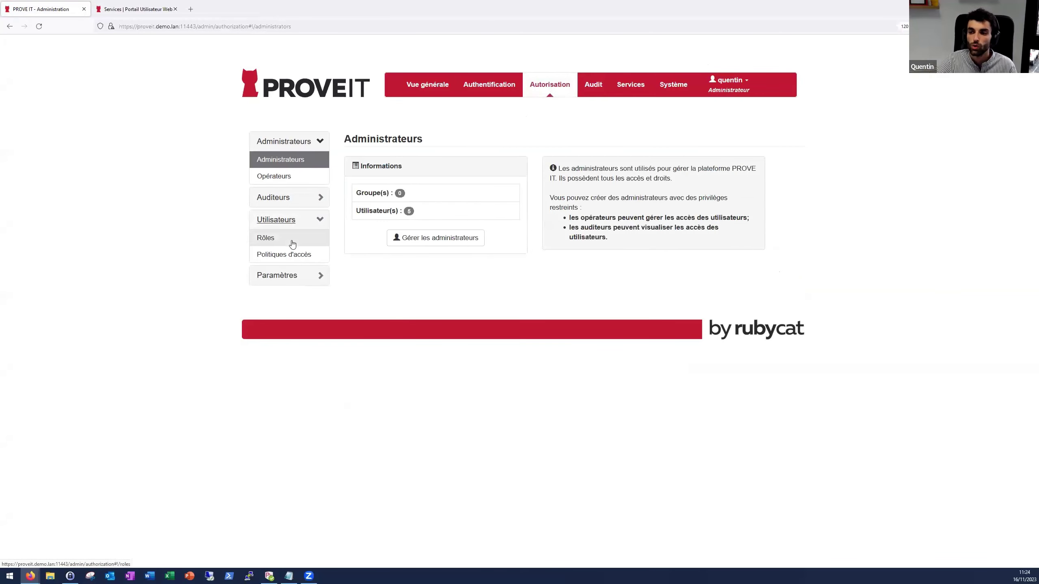
click(292, 245)
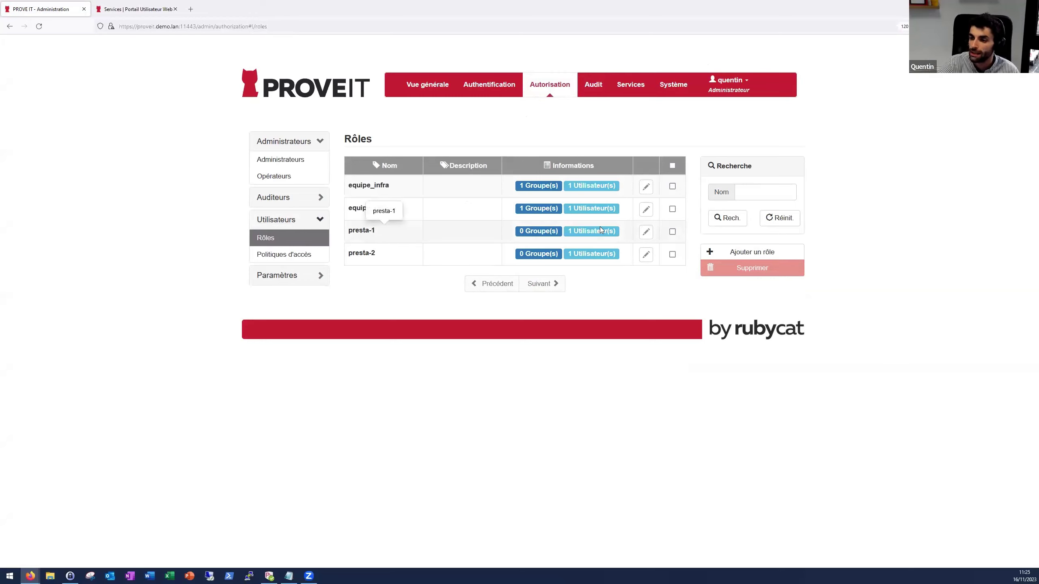
Check presta-1's users from the prestataires directory and its groups, then close the role editor.
click(645, 232)
click(569, 94)
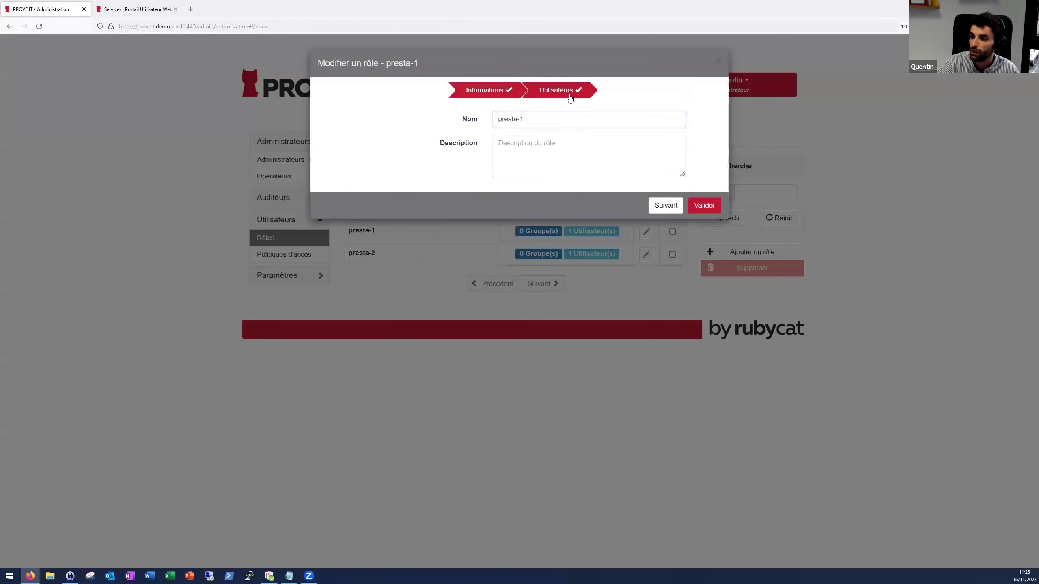
click(548, 121)
click(513, 154)
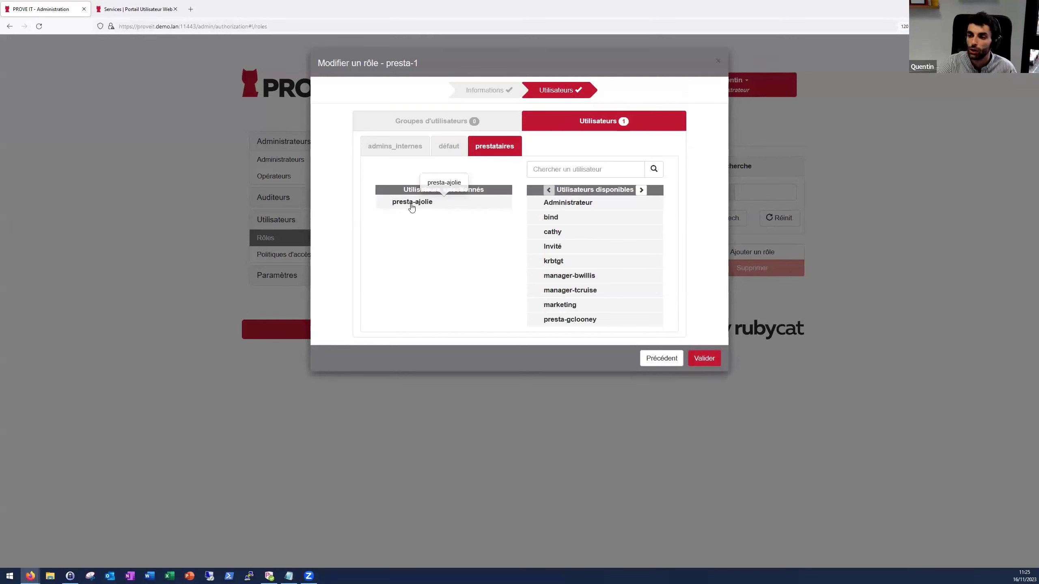
mouse_move(416, 206)
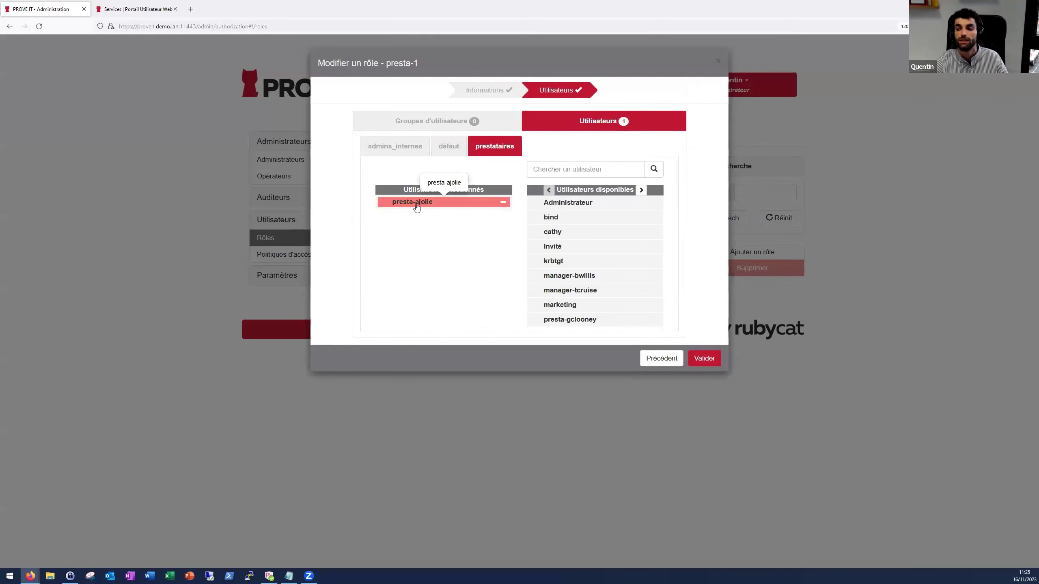
click(434, 131)
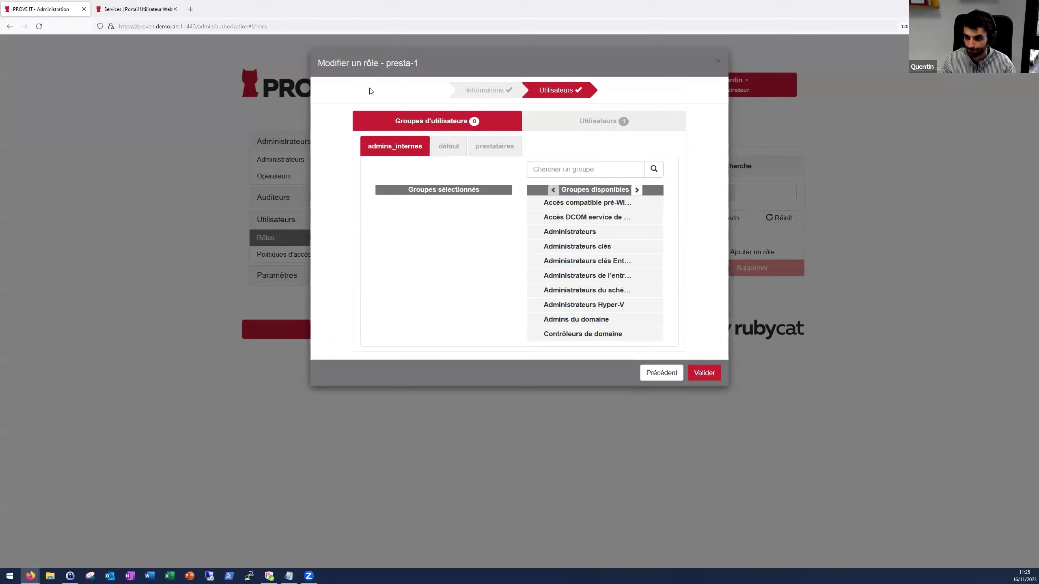
click(717, 61)
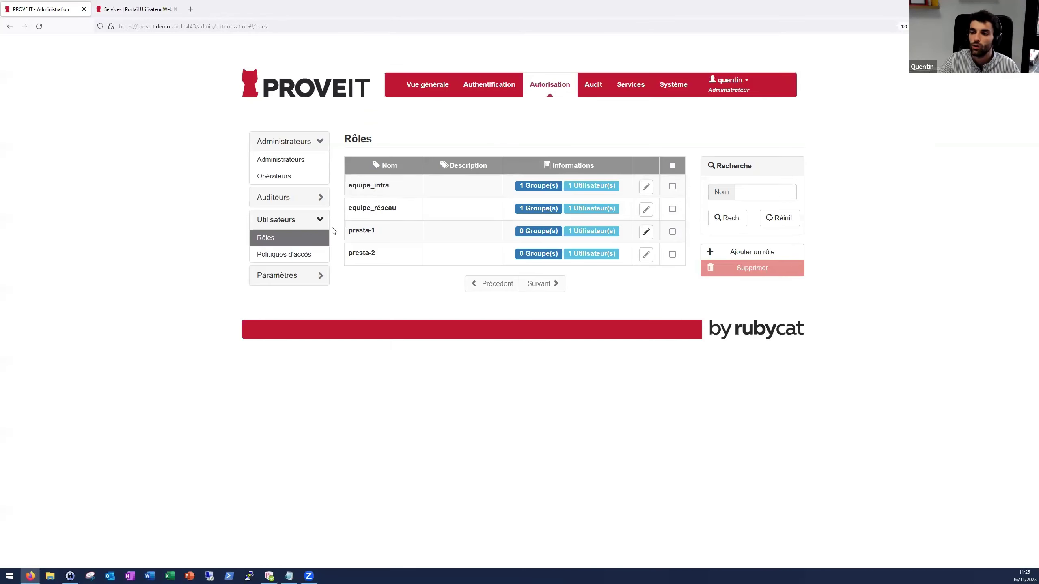
Edit the pol-presta-ajolie access policy and advance through its roles to the services step.
click(287, 254)
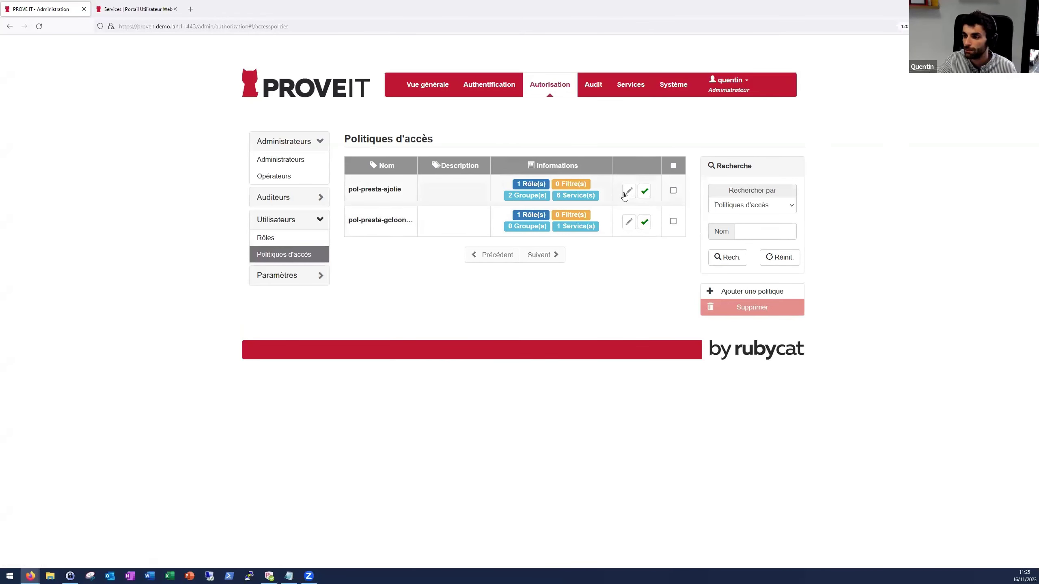
click(627, 193)
click(654, 207)
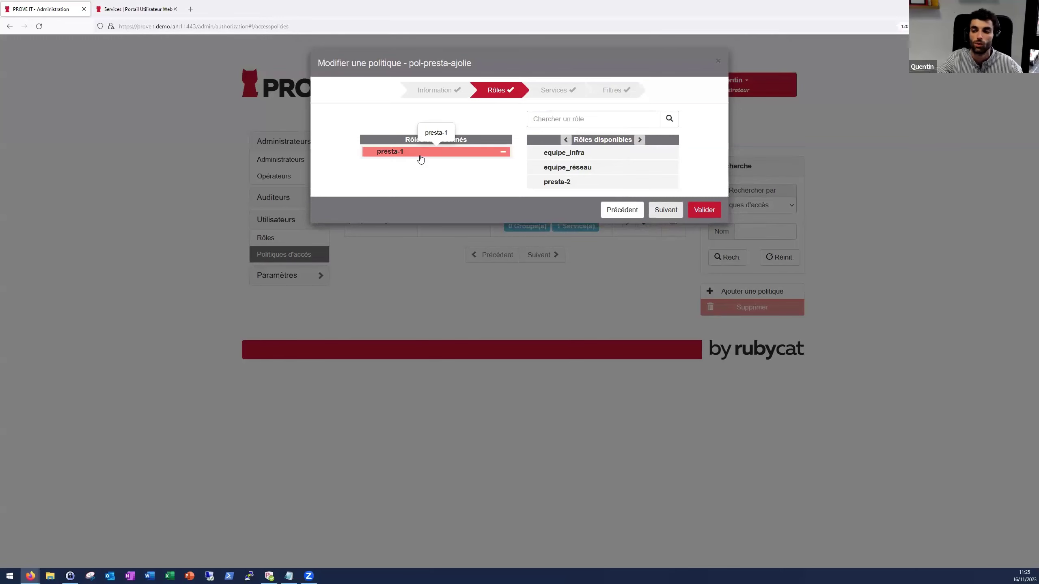
click(652, 214)
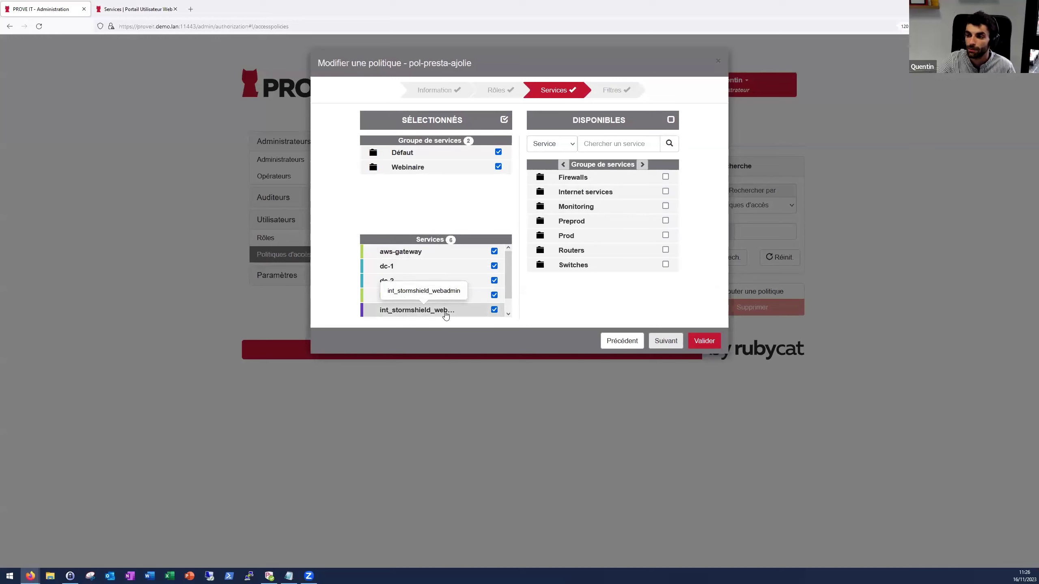
Uncheck and recheck Webinaire, then revisit the Rôles, Services and Filtres steps.
click(498, 167)
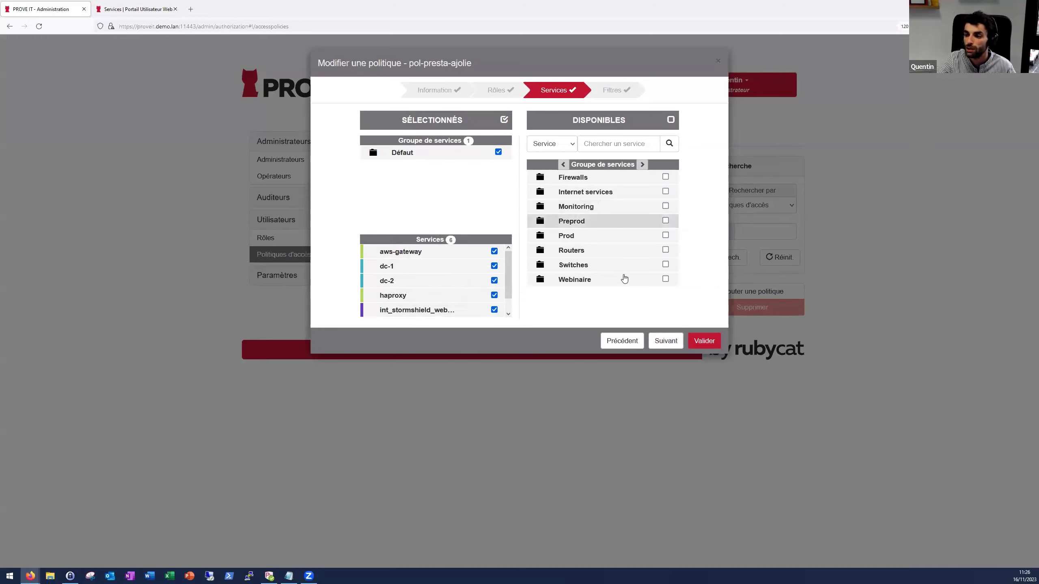
click(665, 280)
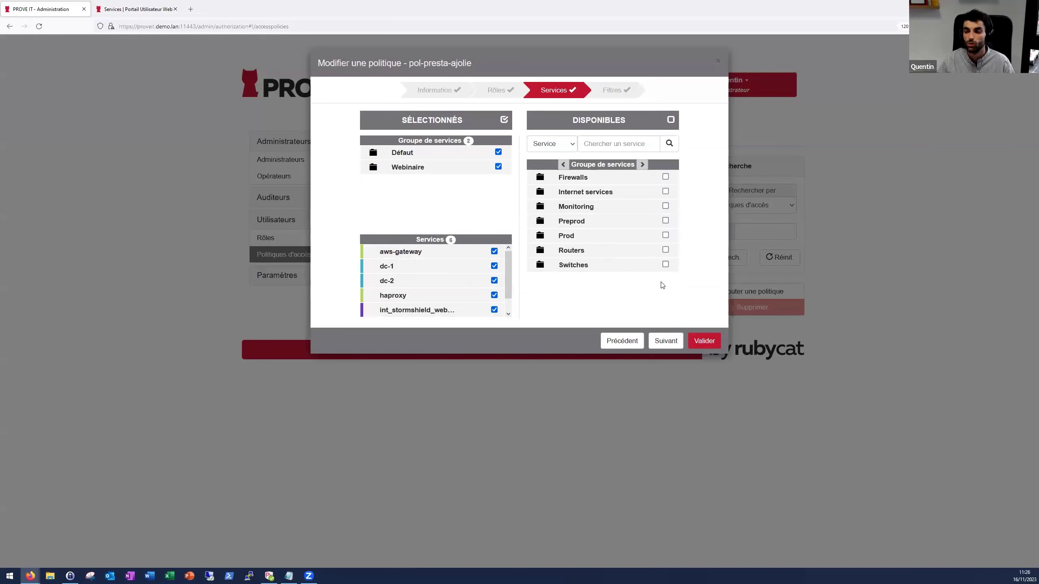
click(666, 342)
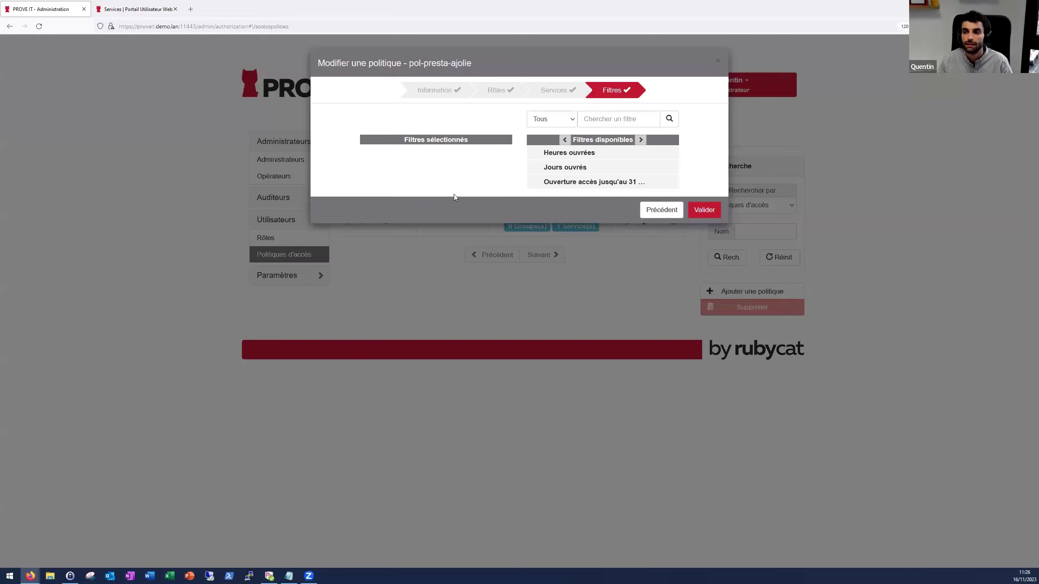
click(504, 97)
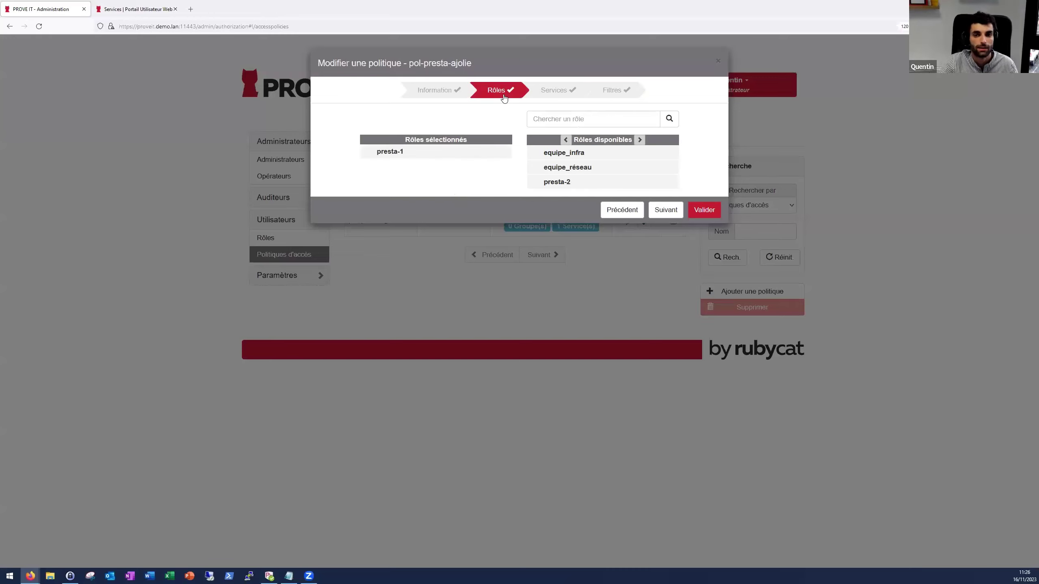
click(546, 99)
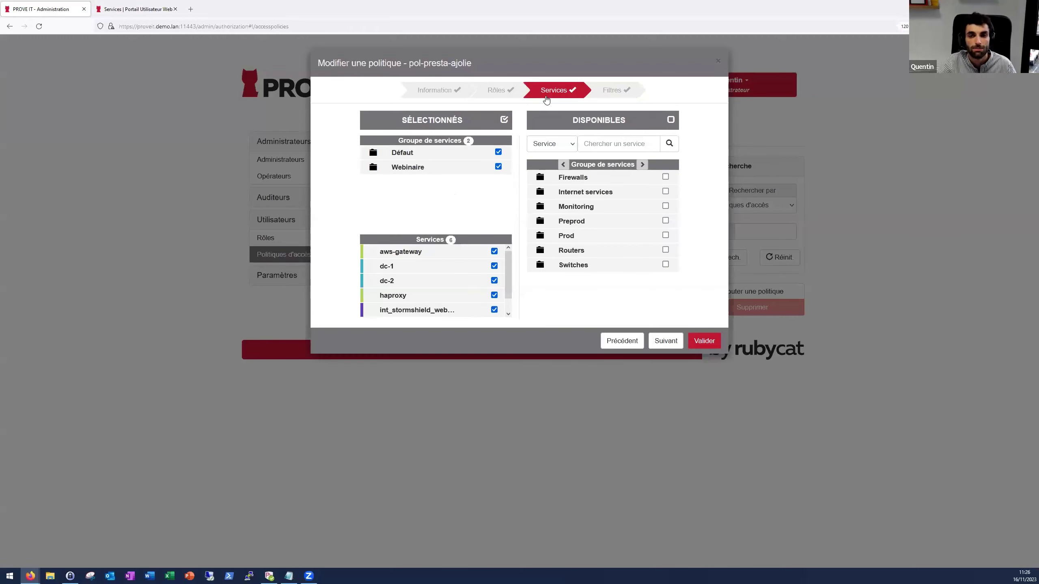
click(608, 91)
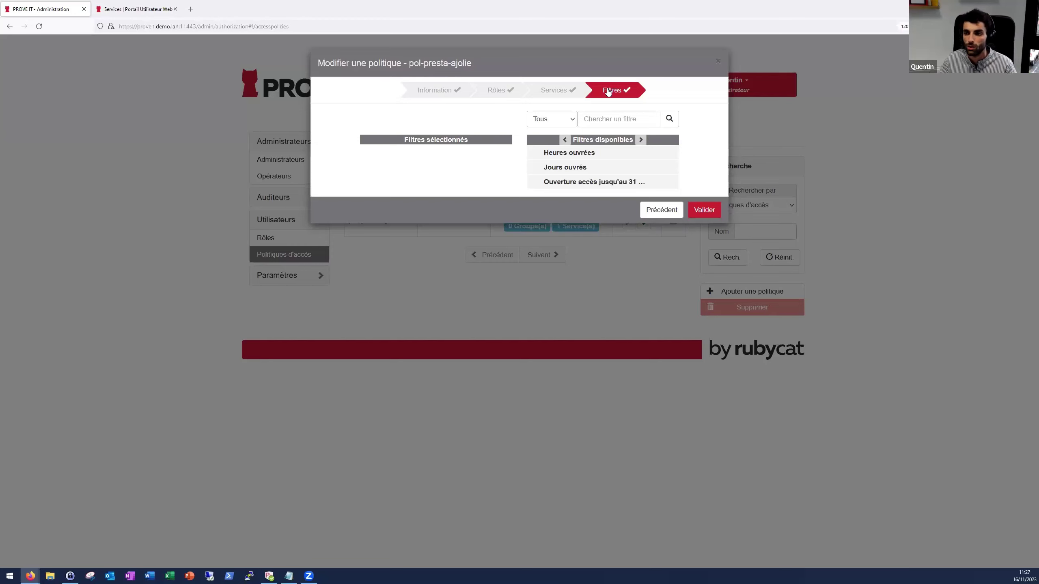
Close the policy editor without saving and show Audit's current sessions page.
click(719, 61)
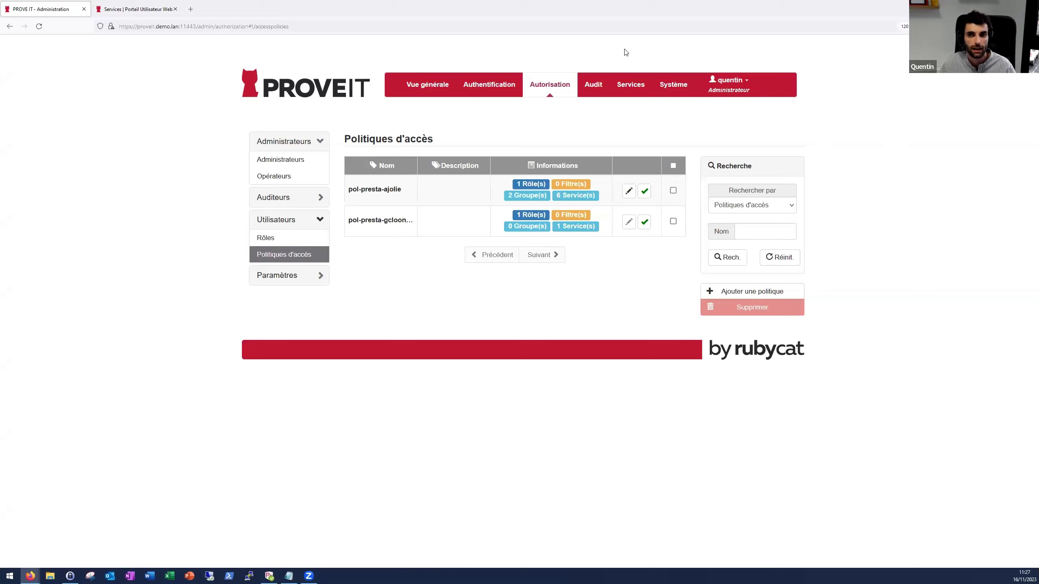
click(585, 90)
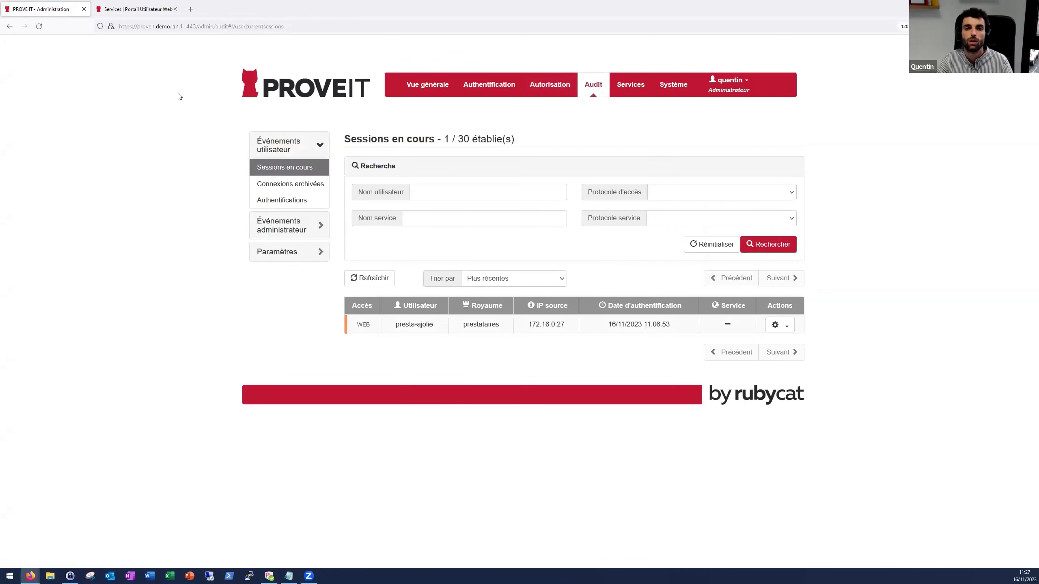
Launch int_stormshield_webadmin auto login, declining then accepting recording, and return to the services list.
click(124, 9)
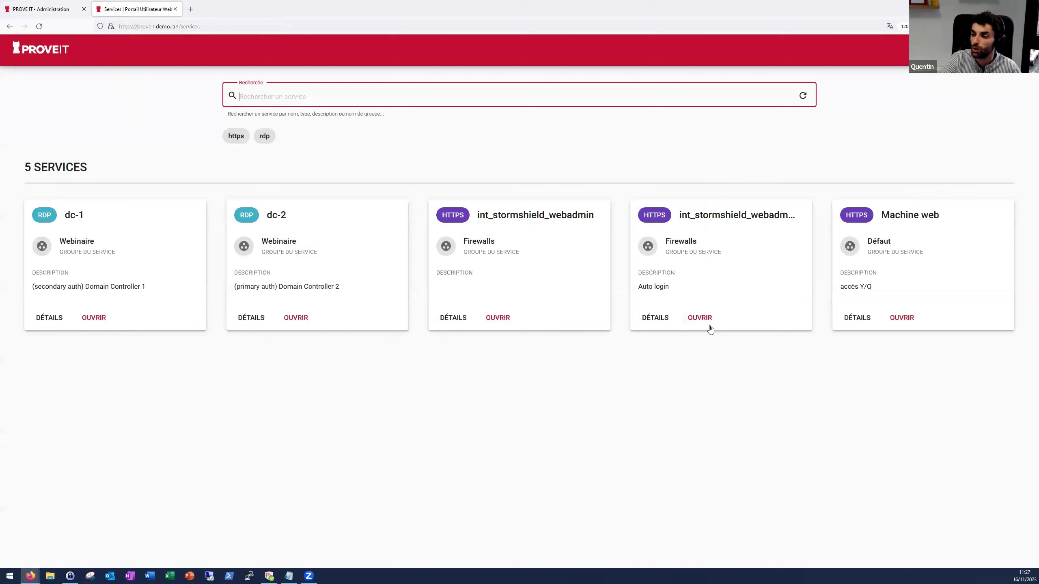
click(699, 318)
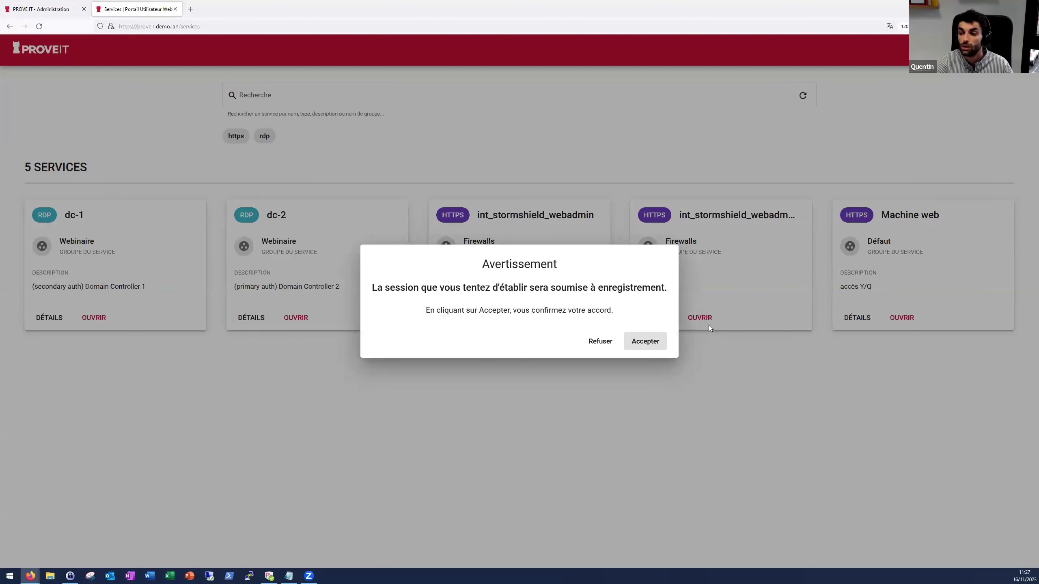
click(609, 342)
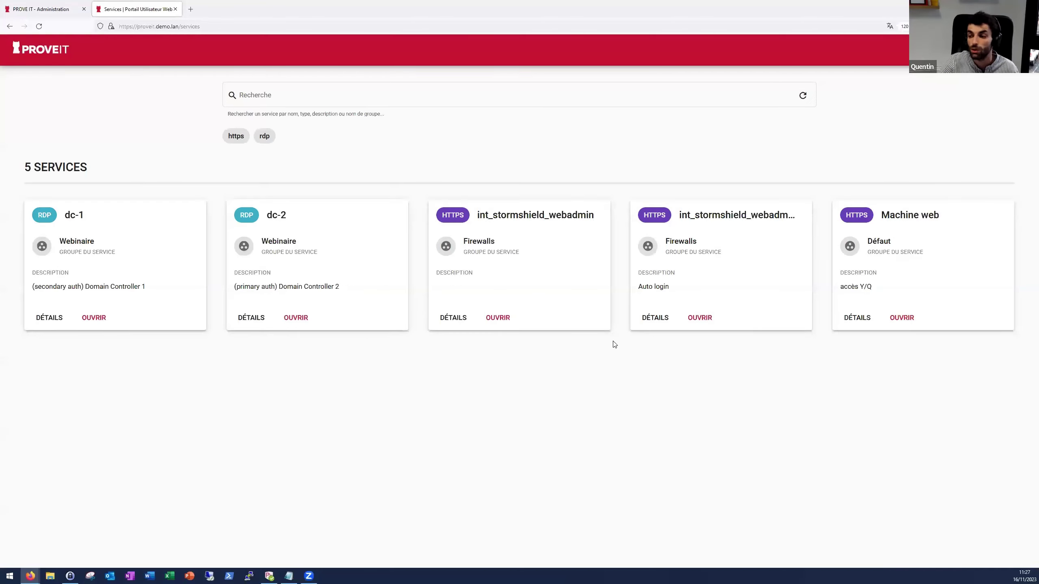
click(691, 322)
click(643, 342)
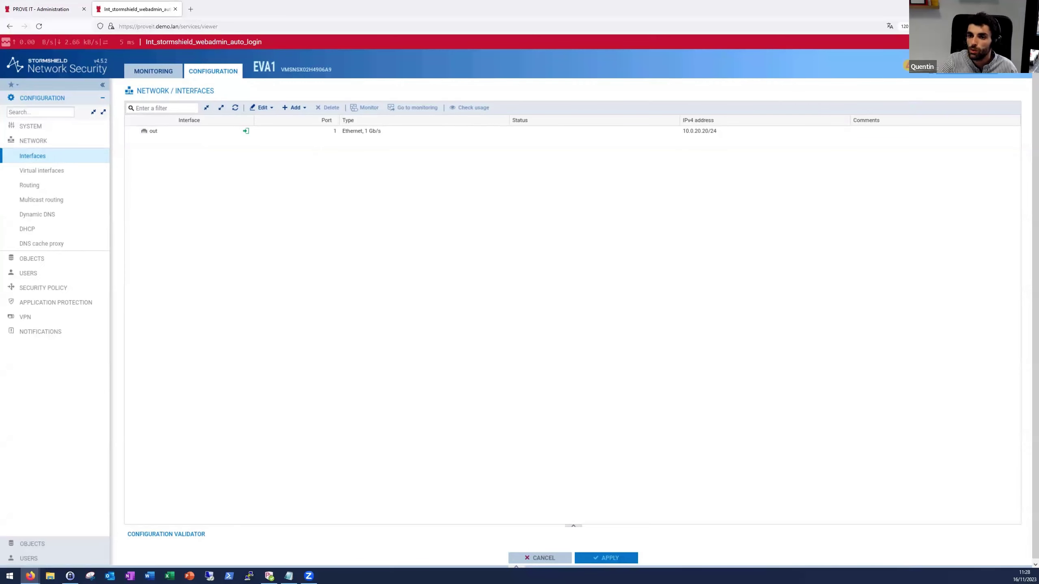
key(alt+Left)
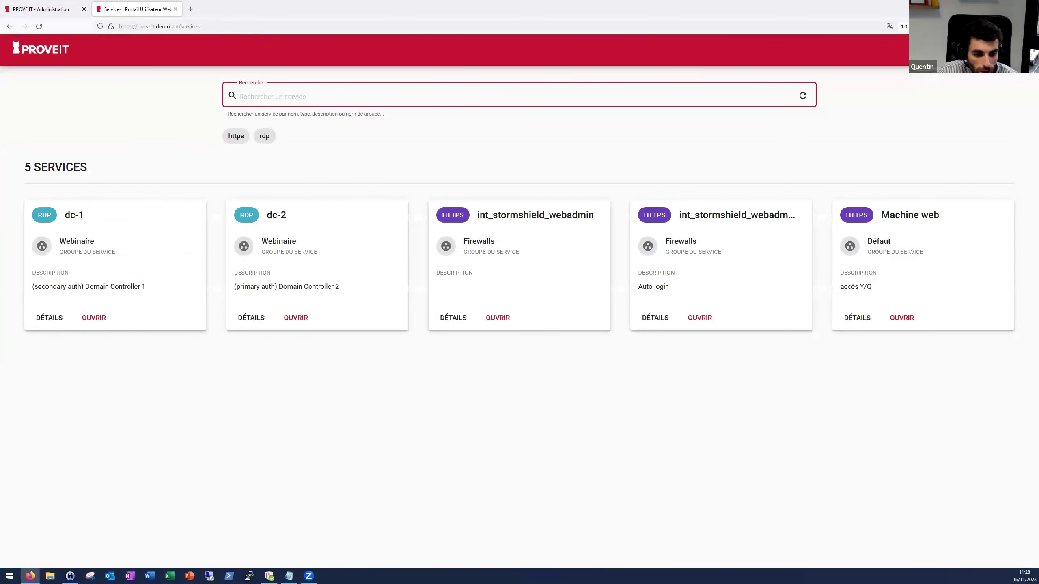
key(alt+Tab)
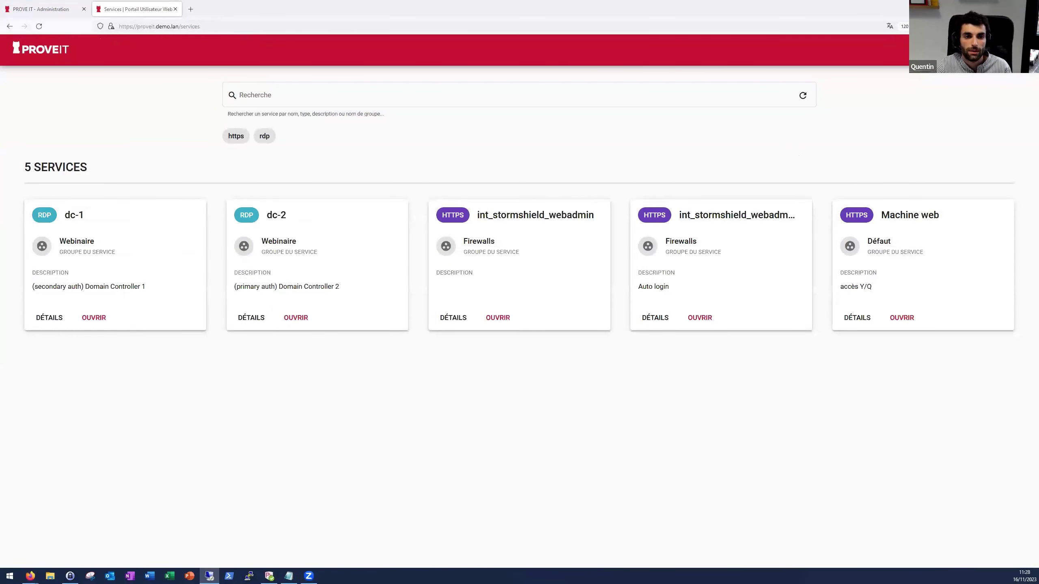
Connect to proveit.demo.lan and sign in with the prestataires user's username and password.
click(411, 212)
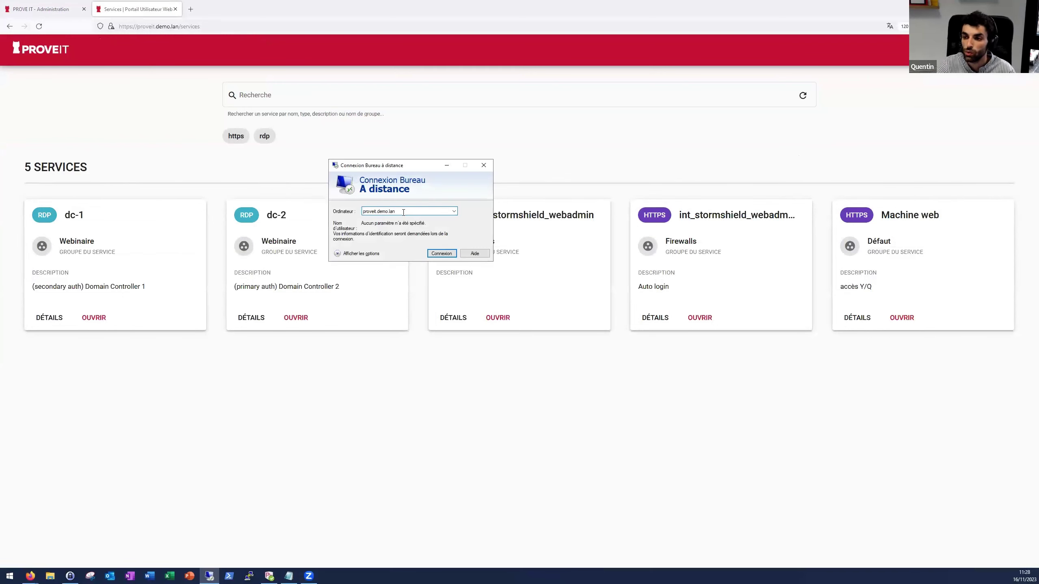
click(441, 253)
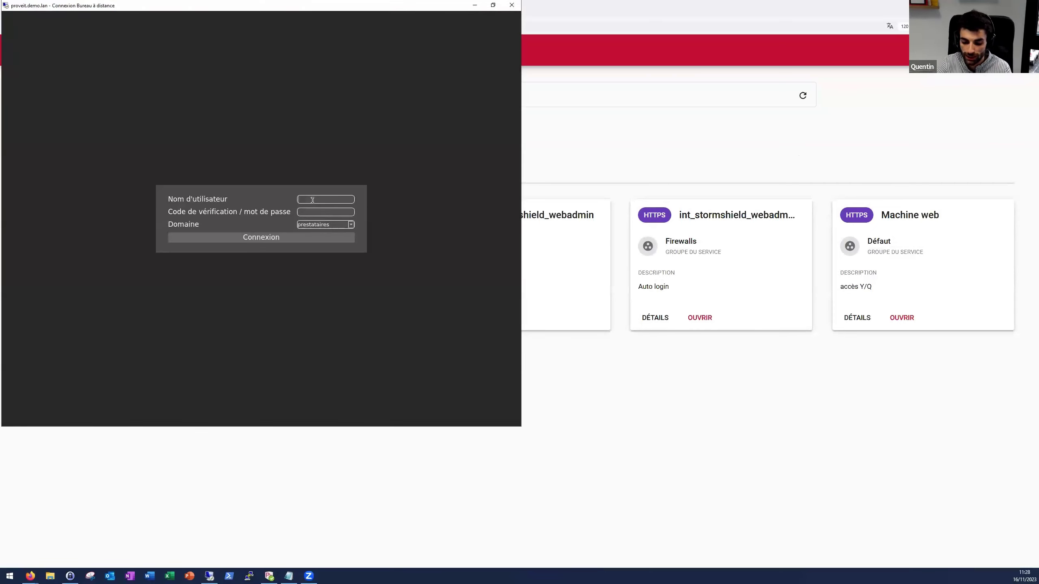
click(312, 200)
text(presta-ajolie)
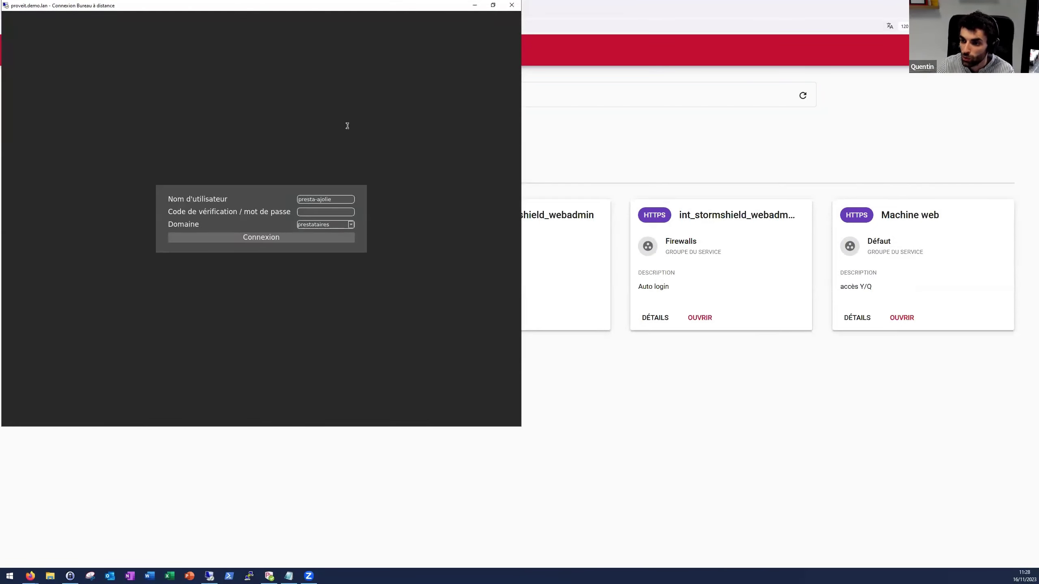
text(•••••••••)
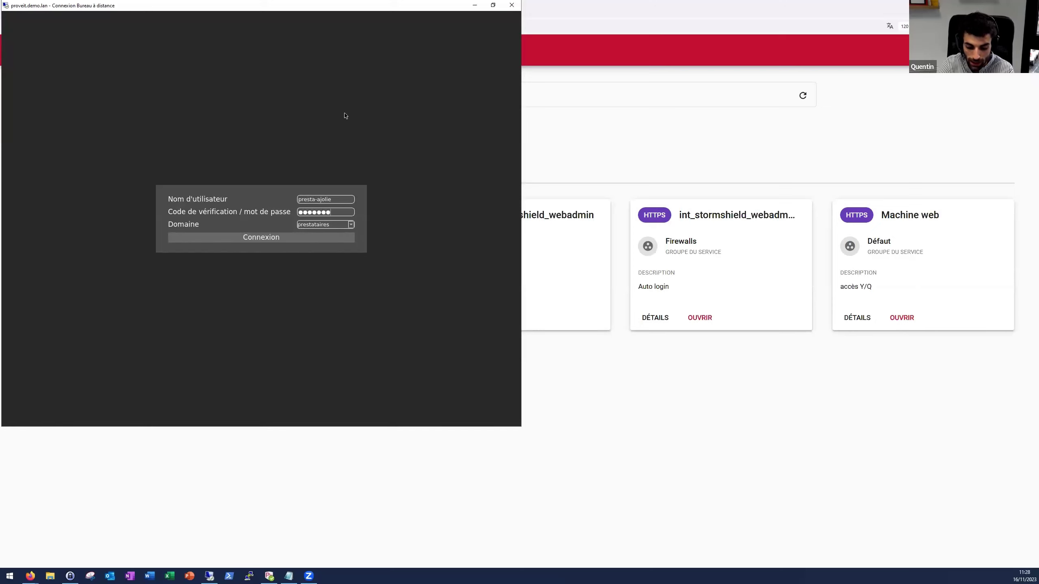
text(•••)
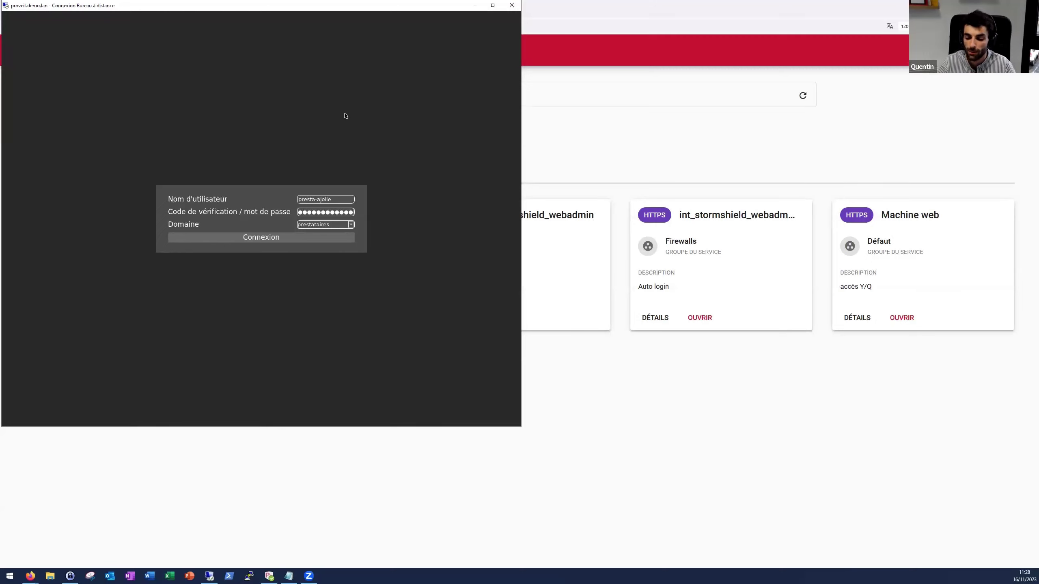
key(Return)
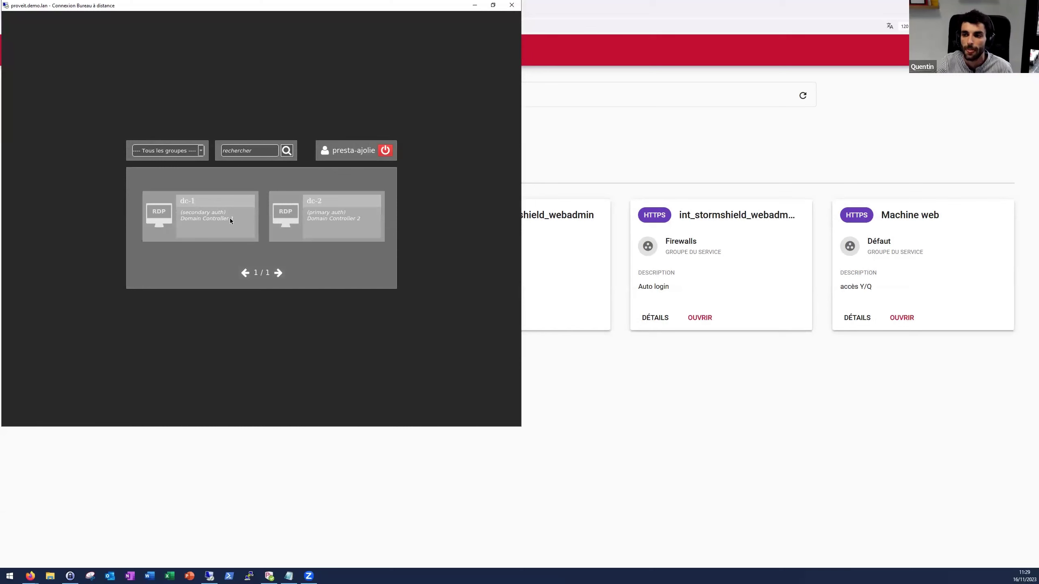
Open a dc-1 session accepting recording, run dir and set u, and select USERNAME=Administrateur.
click(217, 215)
click(231, 281)
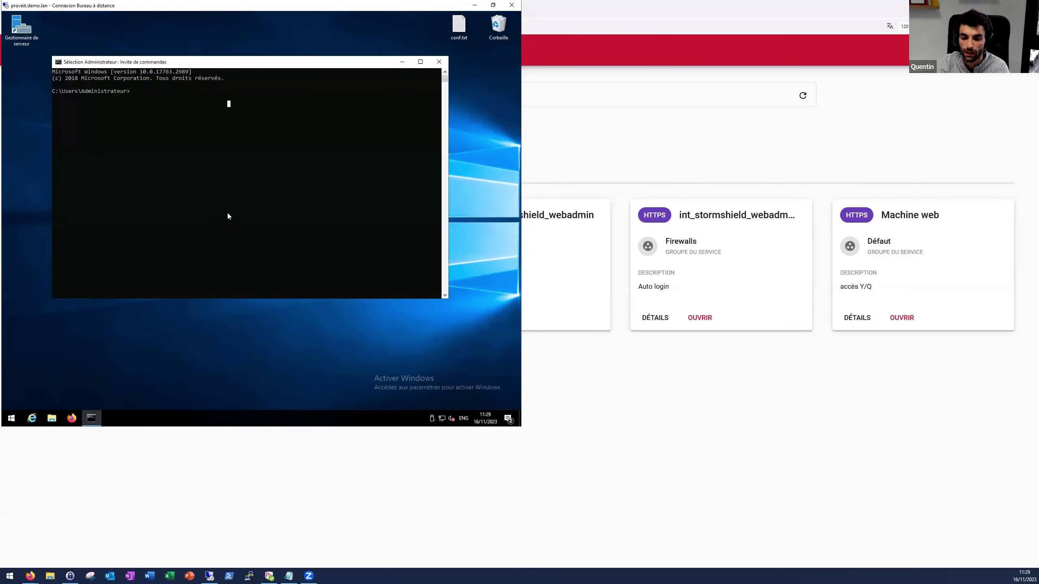
key(Return)
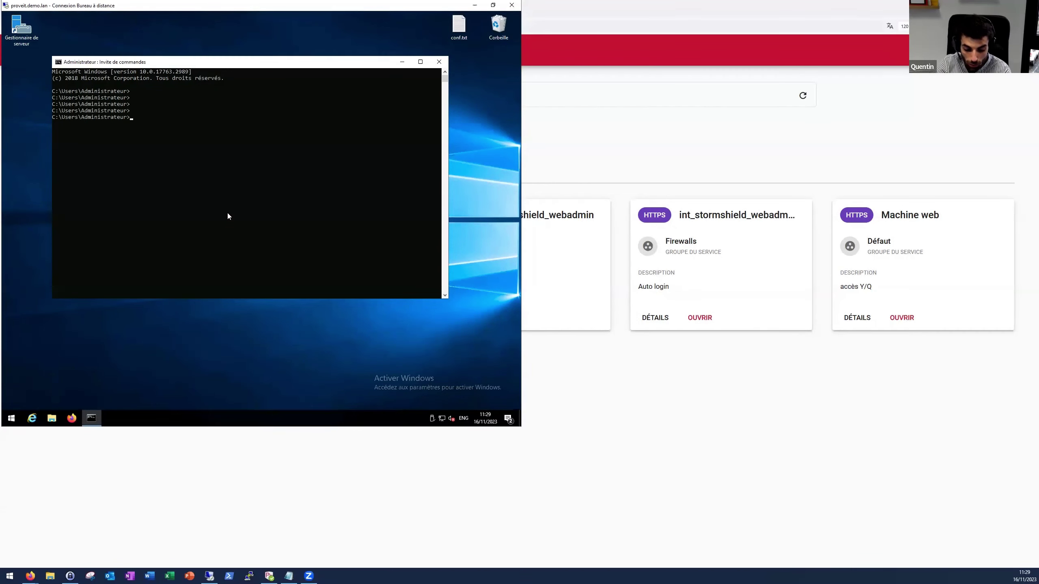
text(dir)
key(Return)
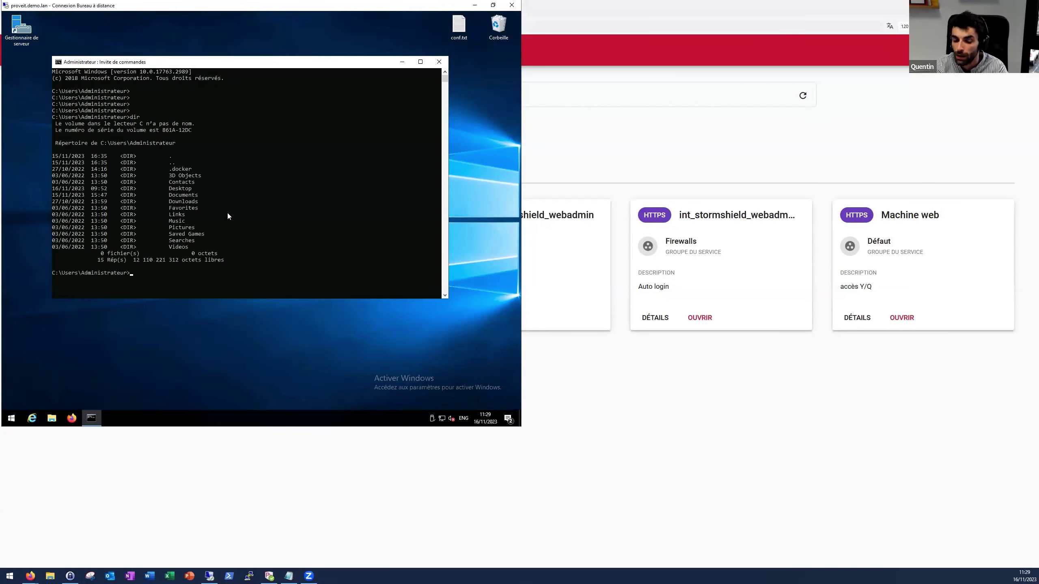
text(set u)
key(Return)
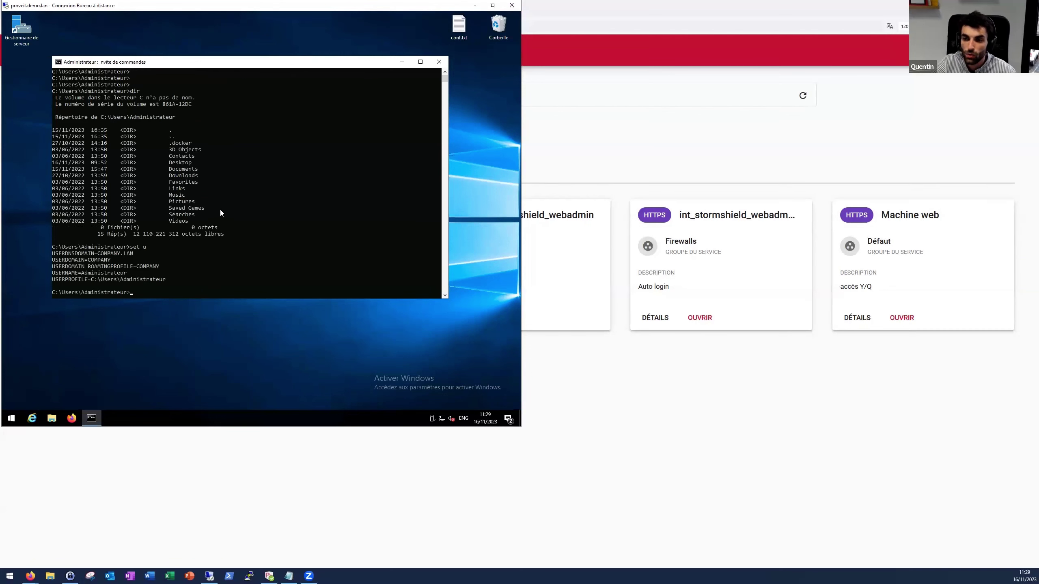
double_click(98, 273)
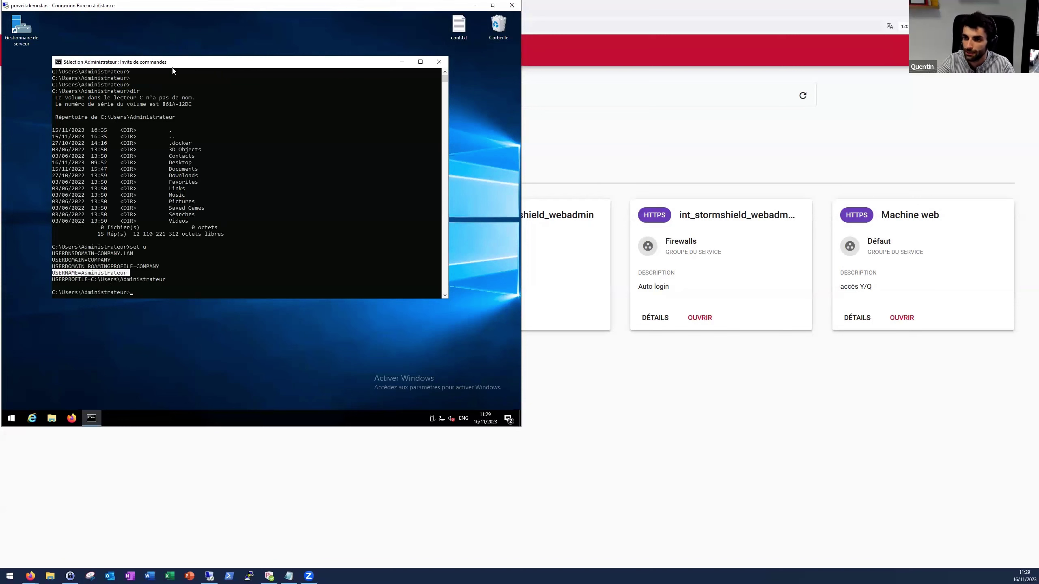
click(559, 85)
Launch the Stormshield web admin service from the portal, then refresh the live sessions list.
click(41, 9)
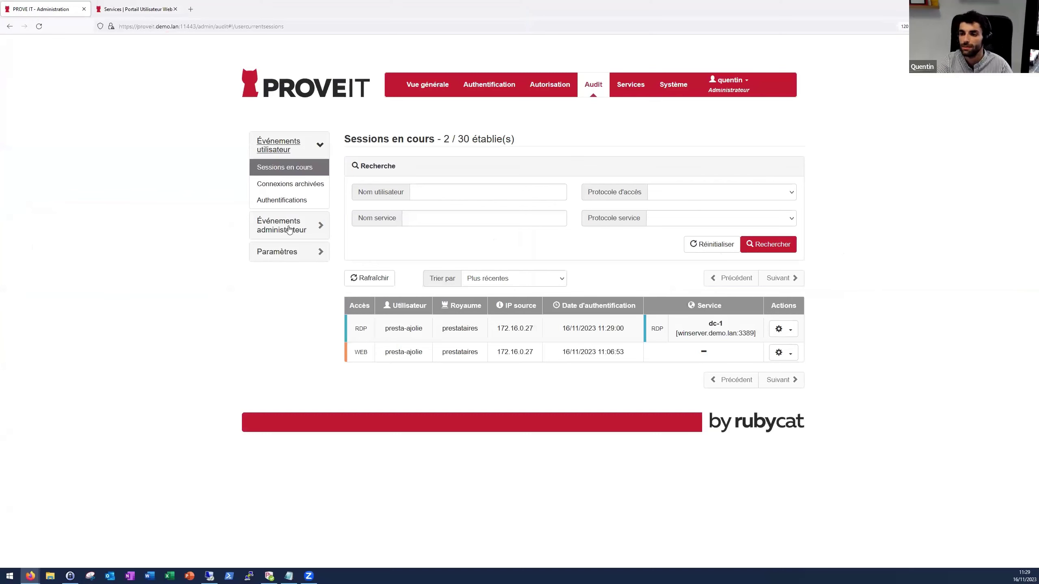
click(143, 8)
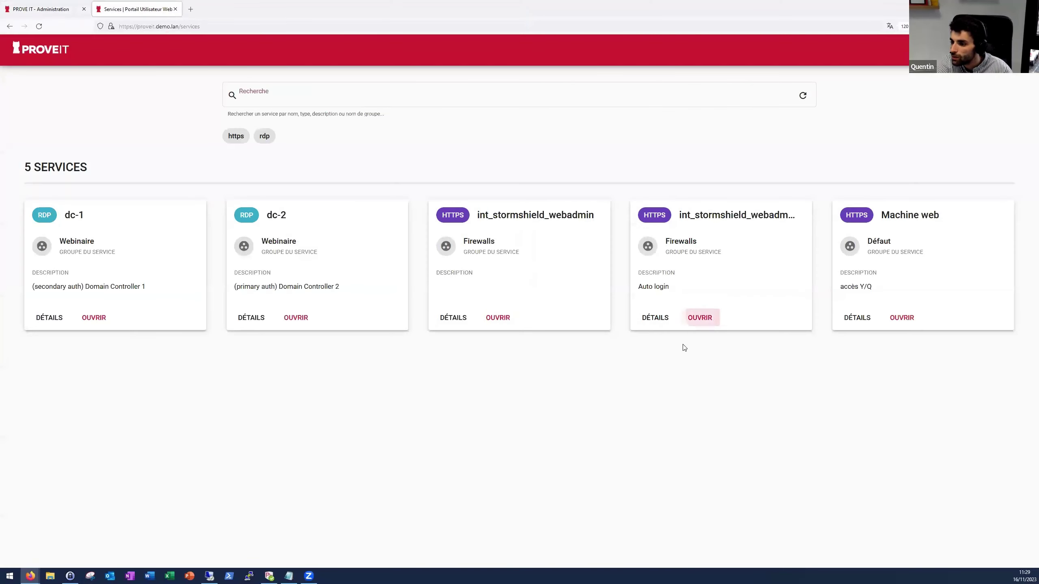
click(644, 341)
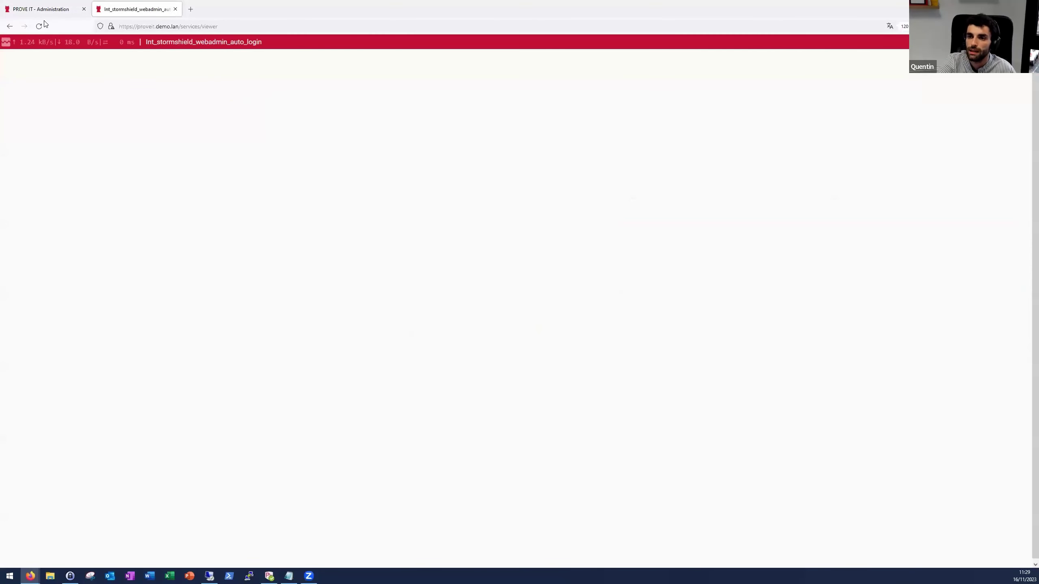
click(41, 9)
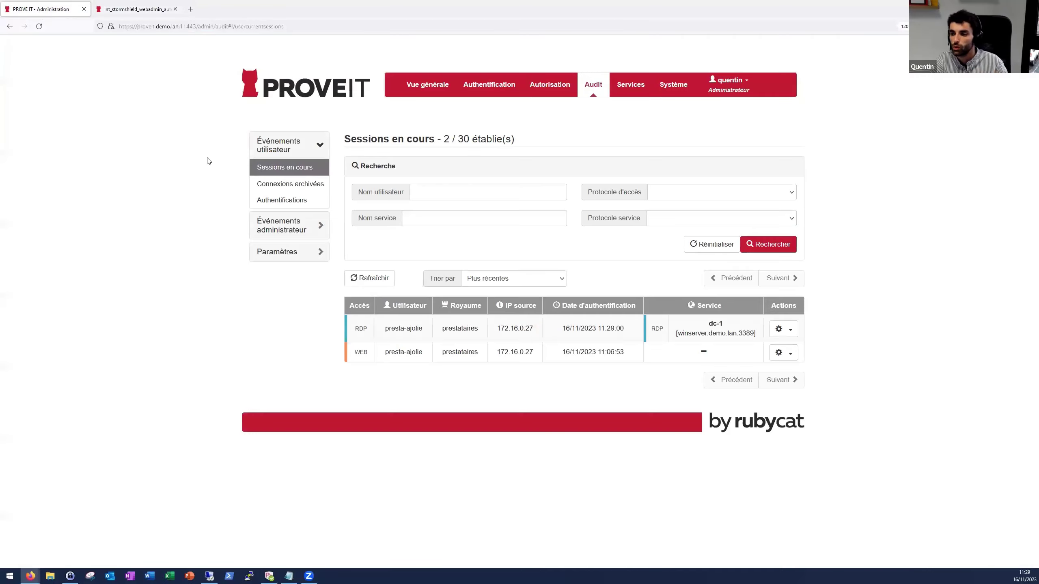
click(362, 280)
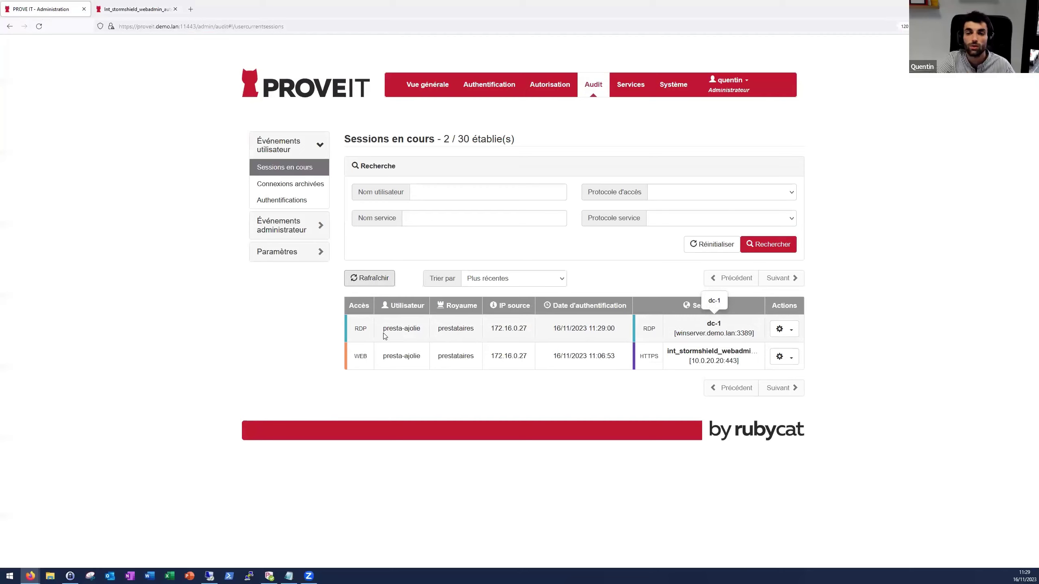
Review the dc-1 session's realm and source IP and the Stormshield service, then watch dc-1 live.
drag(384, 335, 531, 334)
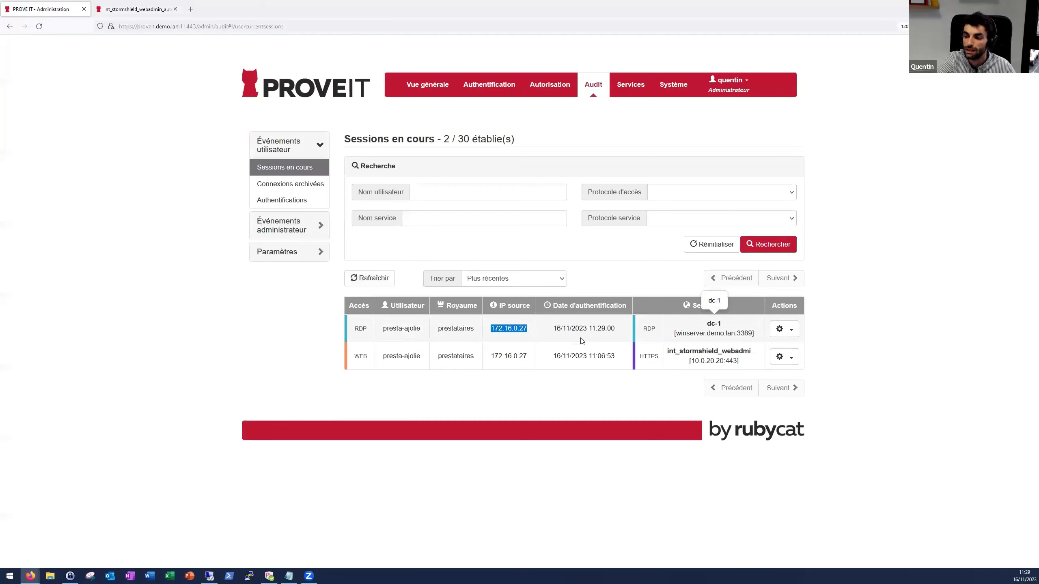
click(703, 327)
drag(674, 351, 737, 351)
click(863, 348)
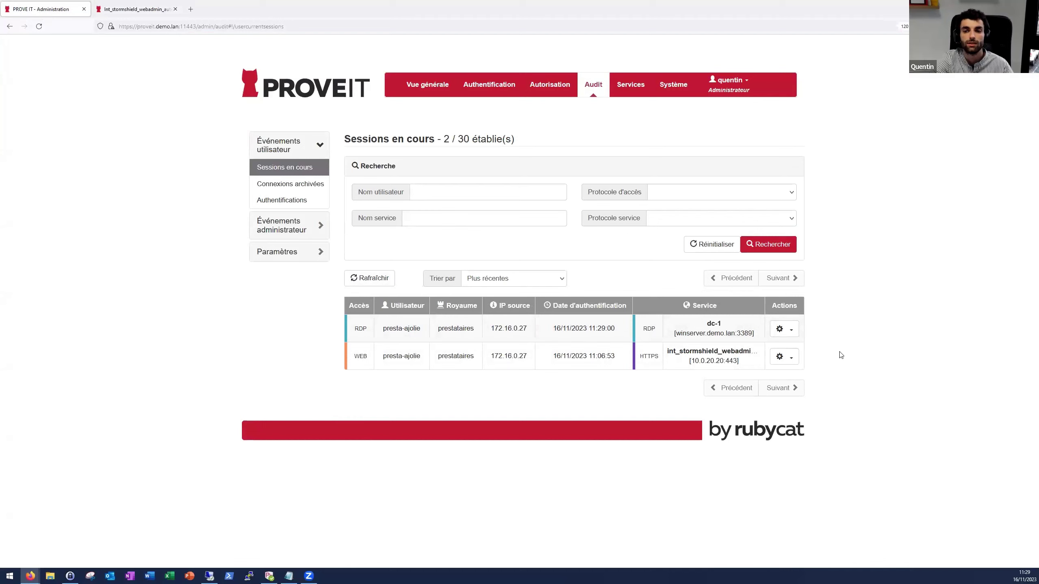
click(792, 331)
click(797, 347)
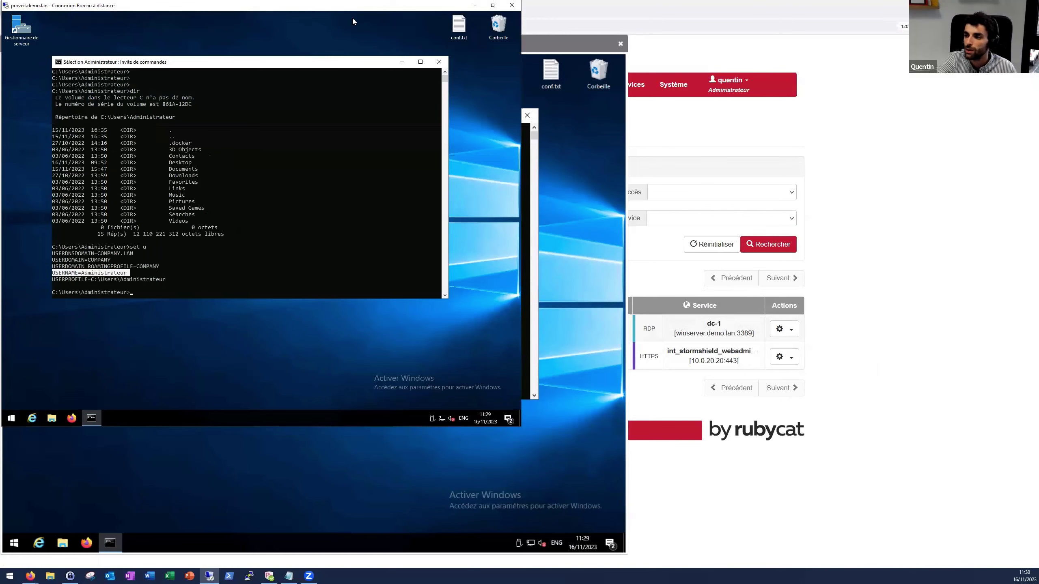
Add blank lines and type 'set u' in the dc-1 command prompt while it is mirrored live.
key(Return)
key(Return)
key(Return)
key(Return)
key(Return)
key(Return)
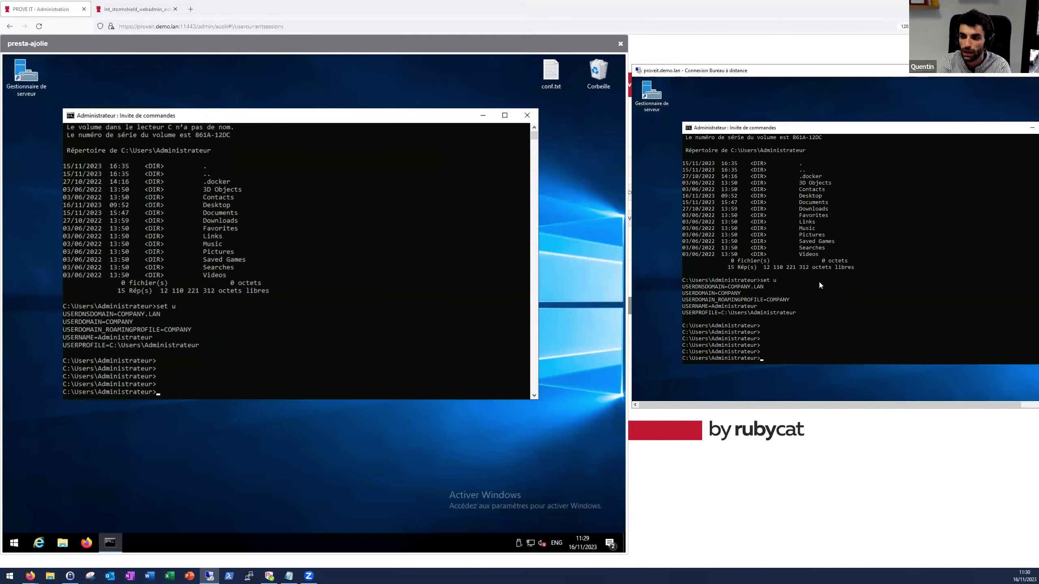
key(Return)
key(Return)
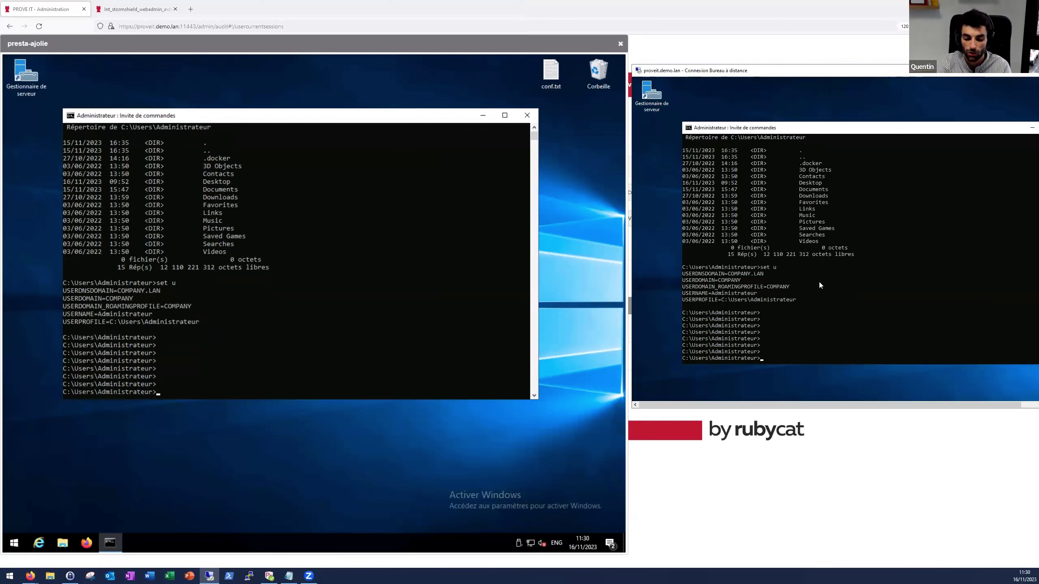
key(Return)
key(Return)
key(Return)
text(set u)
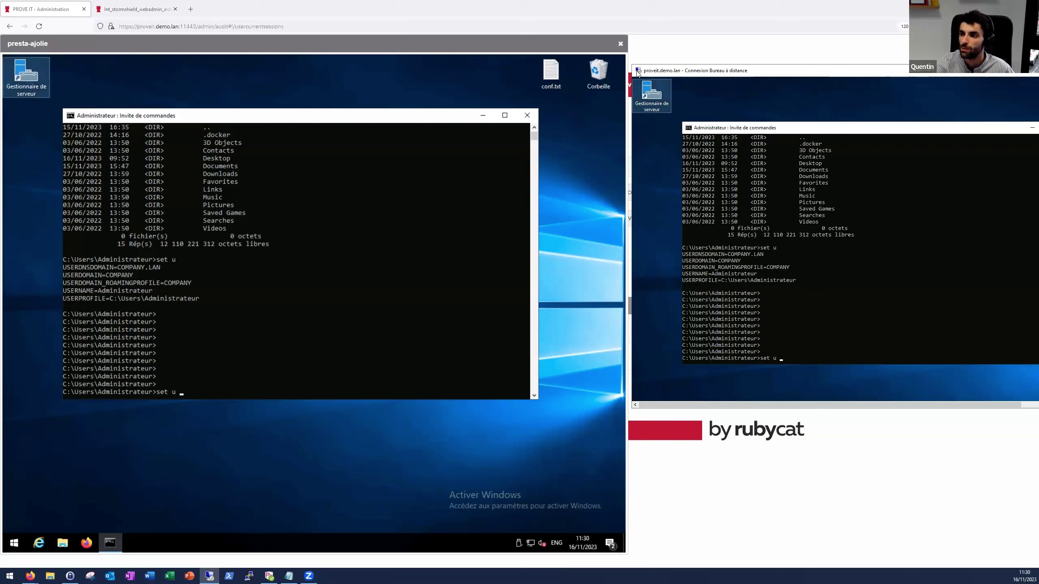
Close the Remote Desktop window and dc-1 live view, then watch the Stormshield session live and close it.
click(620, 43)
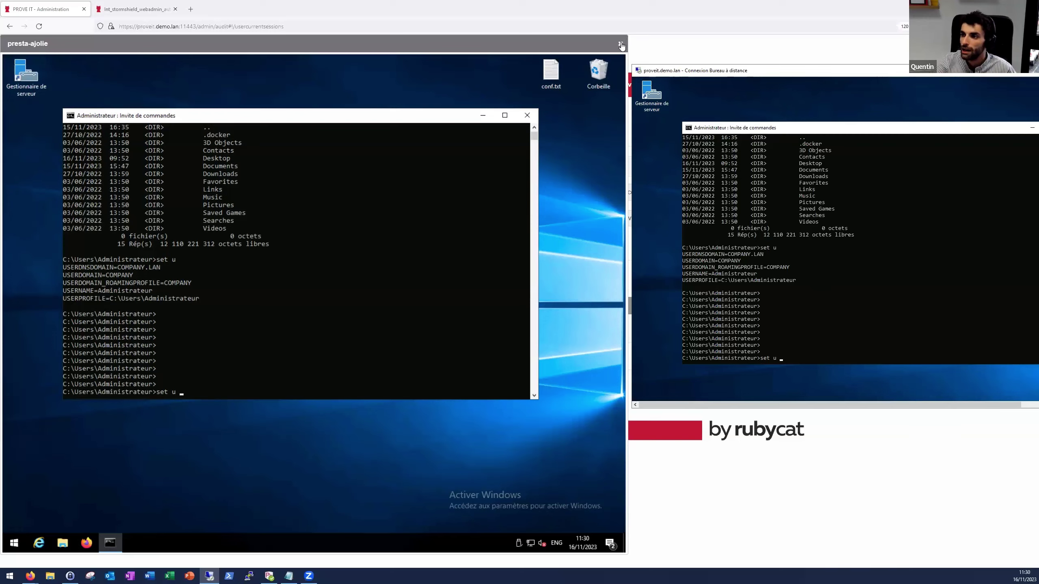
click(620, 43)
click(785, 356)
click(792, 383)
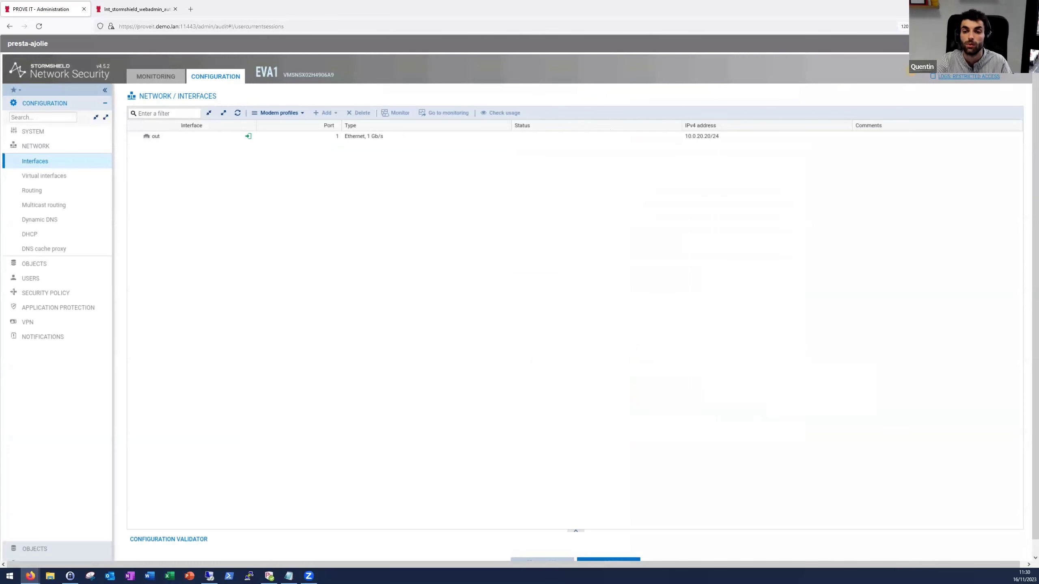
key(Escape)
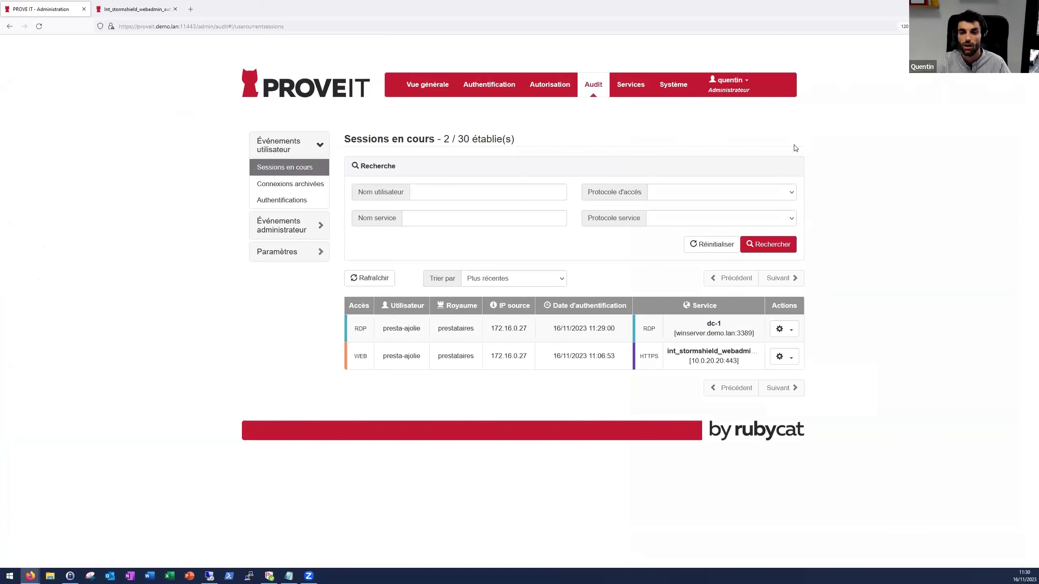
Disconnect the dc-1 session's user with Déconnecter l'utilisateur, refresh the list, and open Connexions archivées.
click(783, 356)
click(799, 396)
click(689, 136)
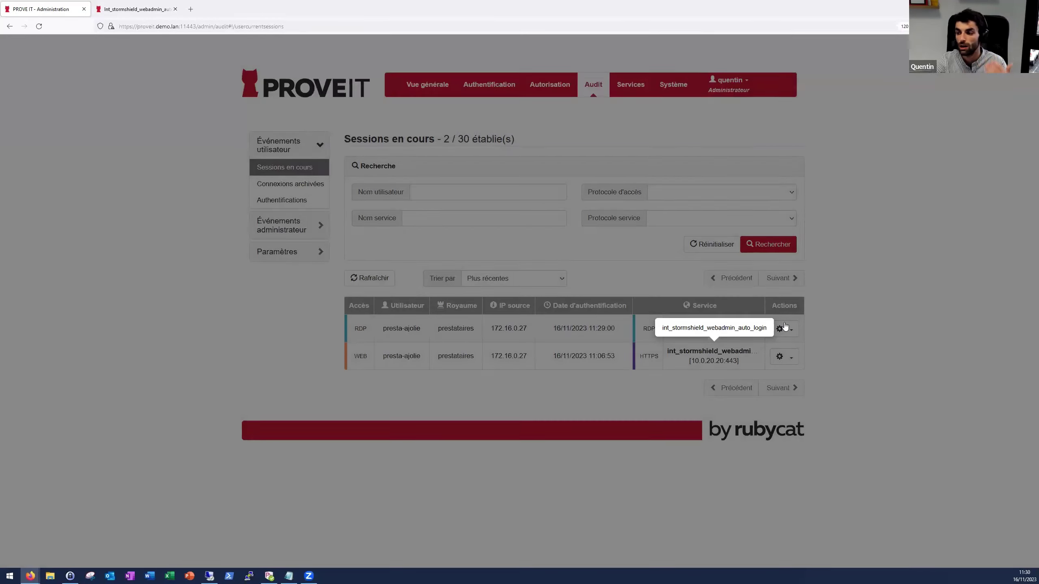
click(785, 329)
click(802, 369)
click(700, 117)
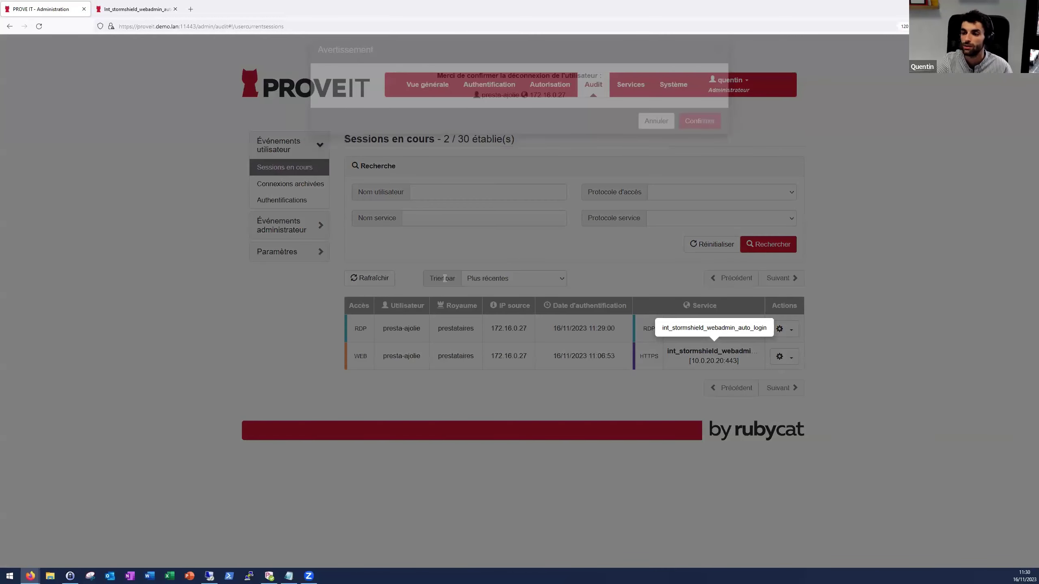
click(370, 278)
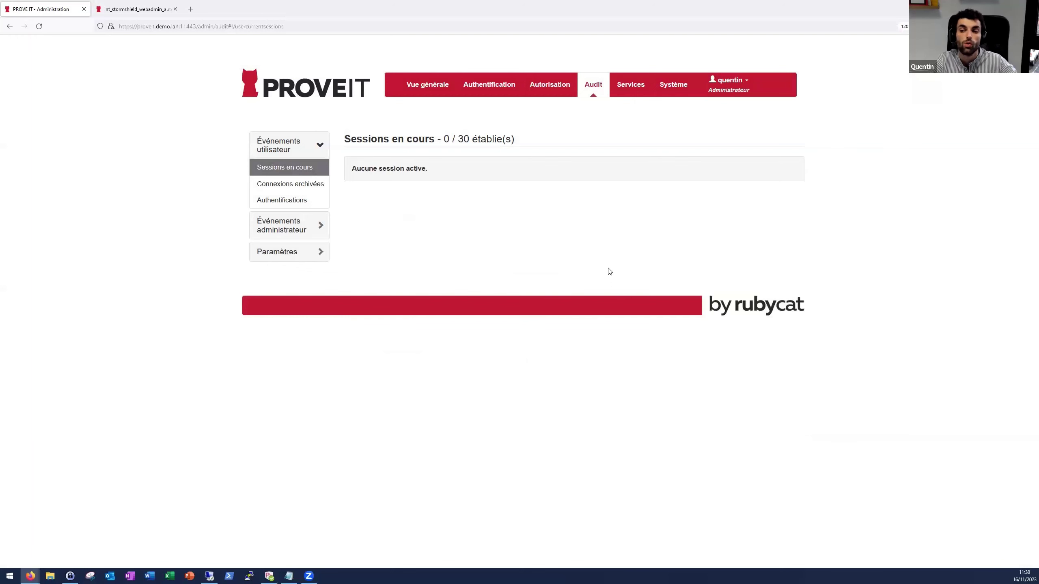
click(296, 184)
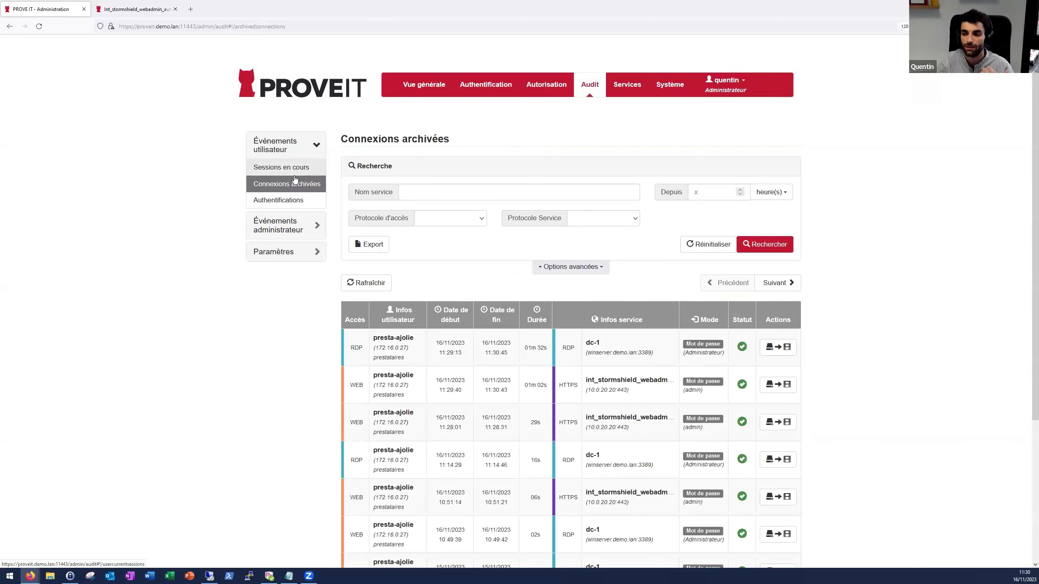
Generate the video of the archived dc-1 RDP session with Générer, then refresh the archived connections list.
scroll(313, 220, down, 3)
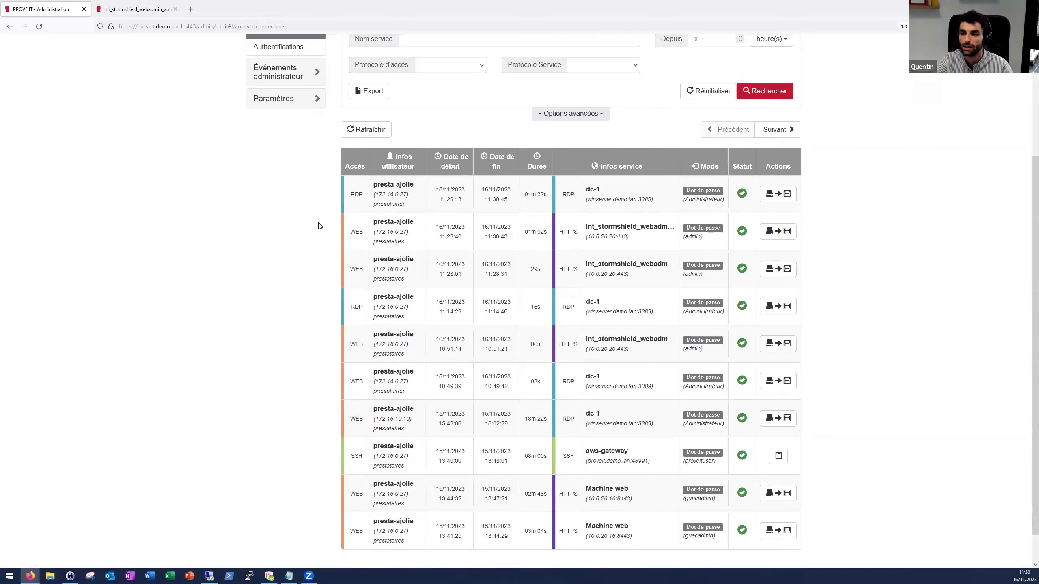
scroll(320, 226, down, 1)
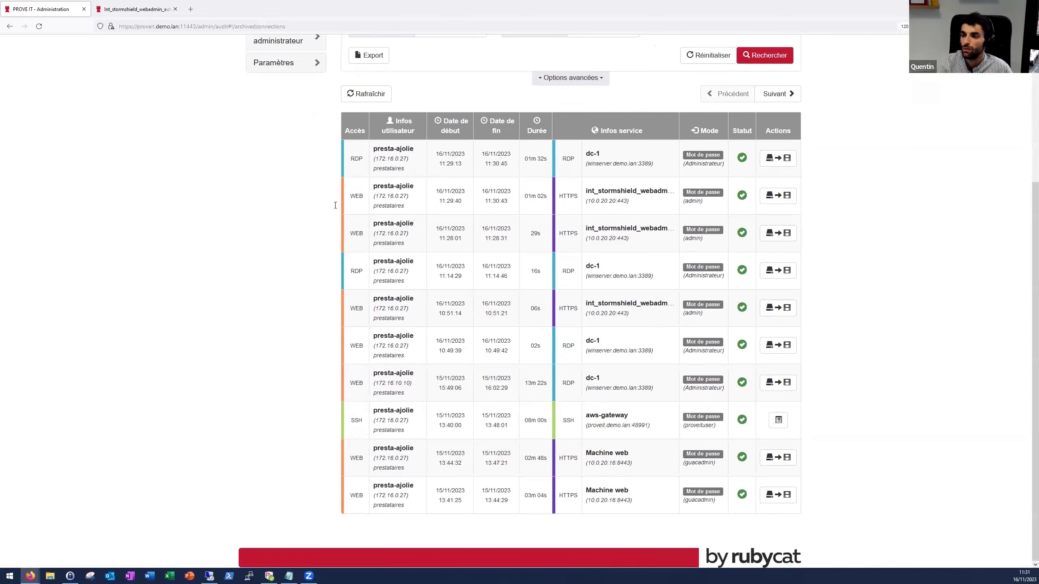
click(768, 159)
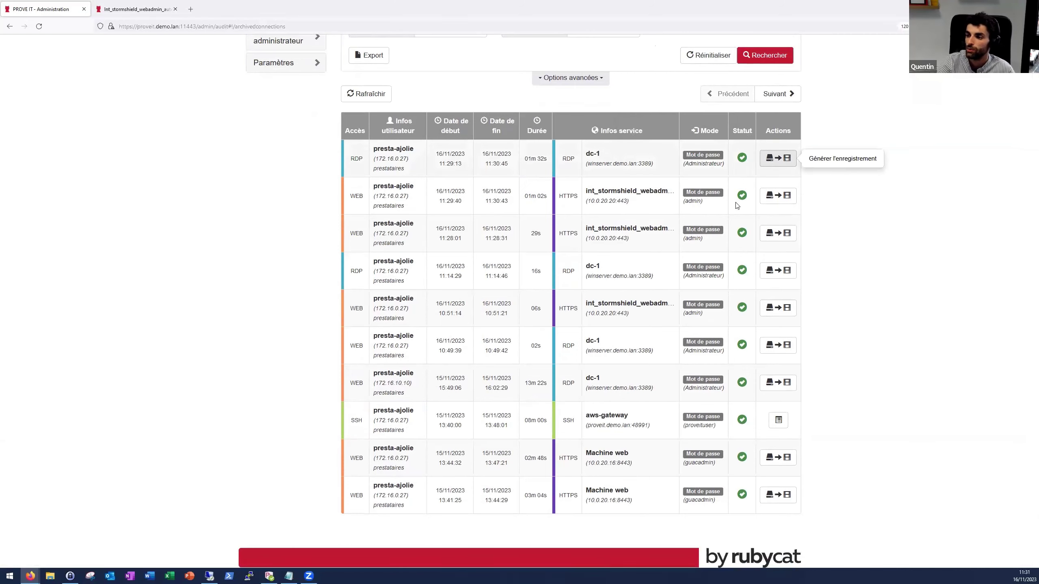
click(709, 175)
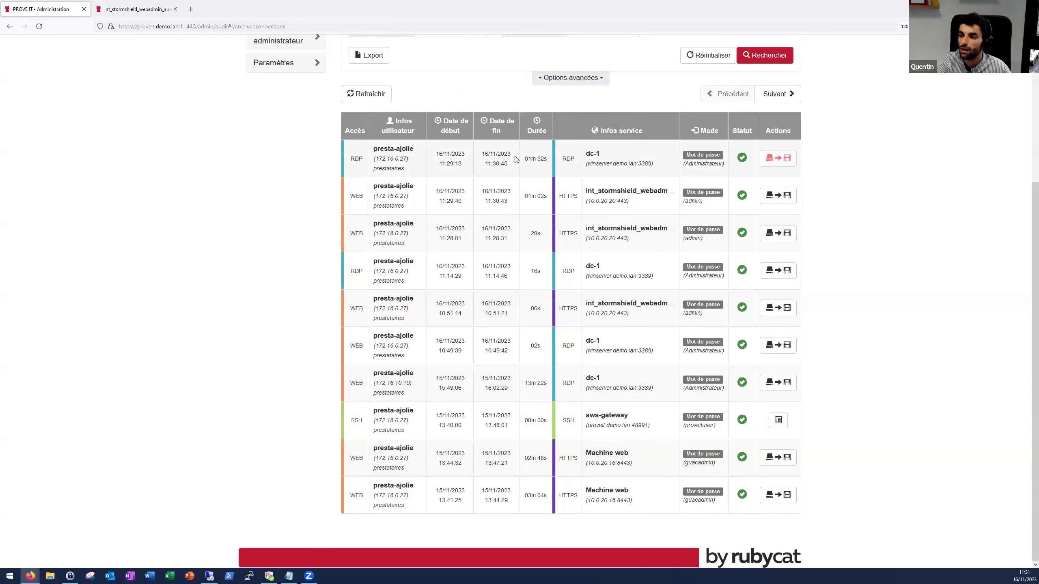
double_click(704, 164)
click(372, 95)
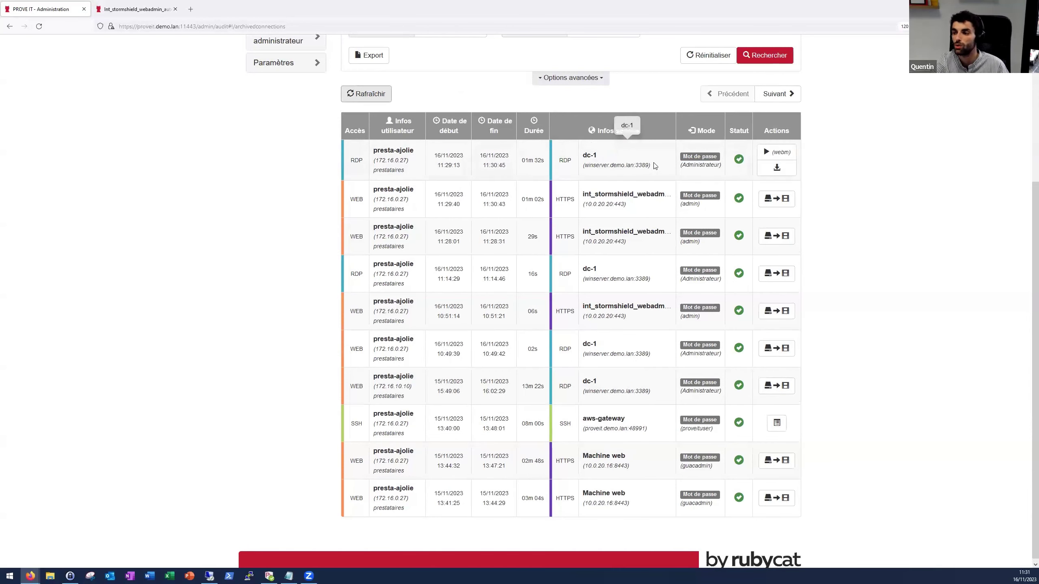